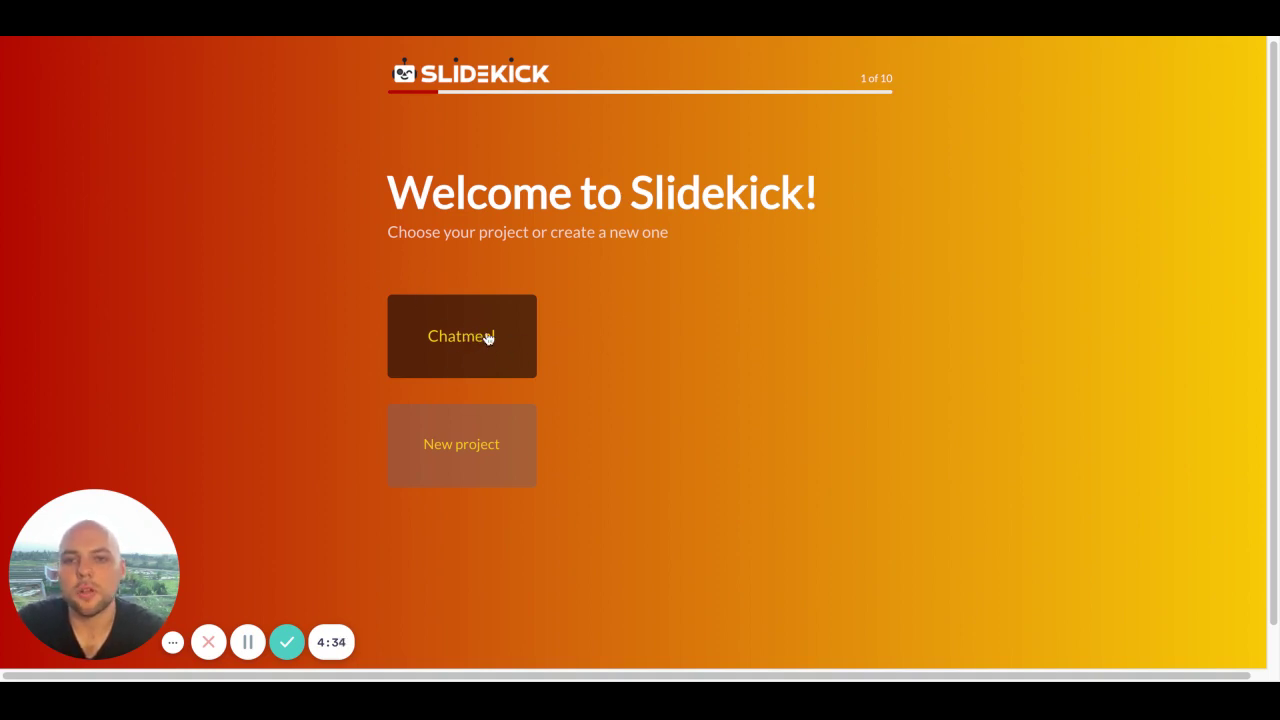
- Open the existing Chatmeal project and continue through its company name and company description to the problem choices
click(490, 337)
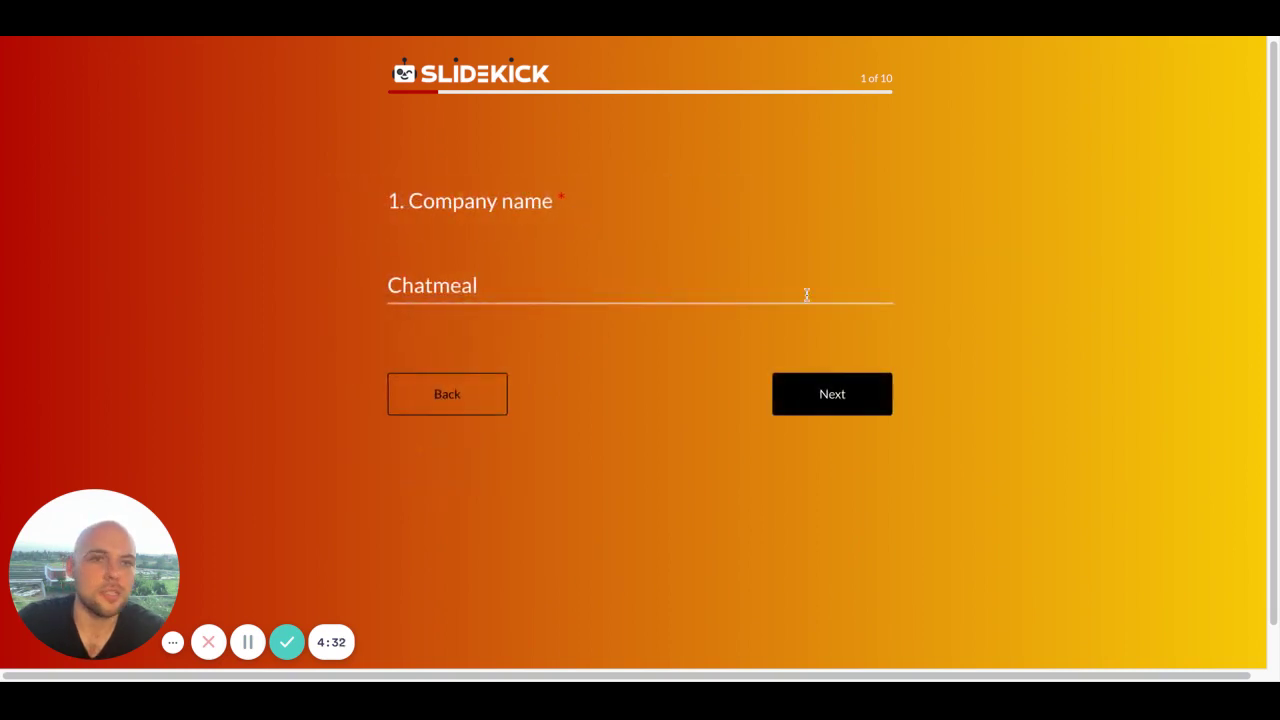
click(548, 294)
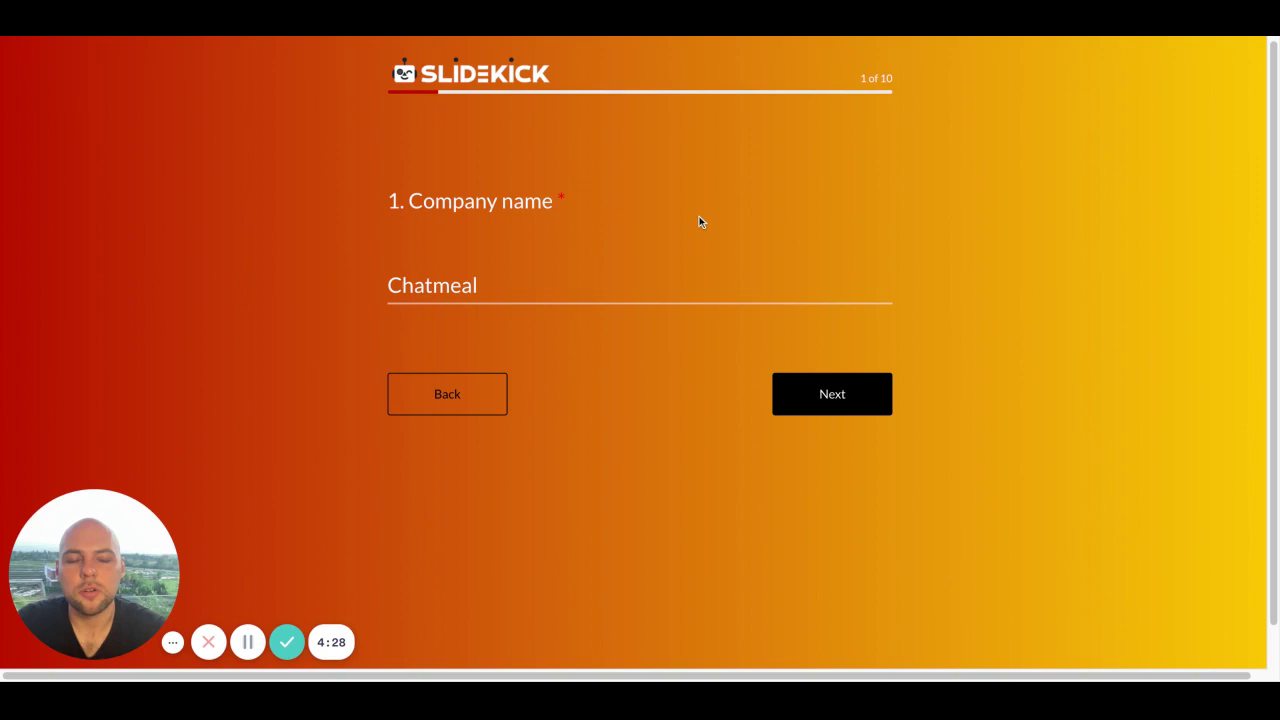
click(838, 395)
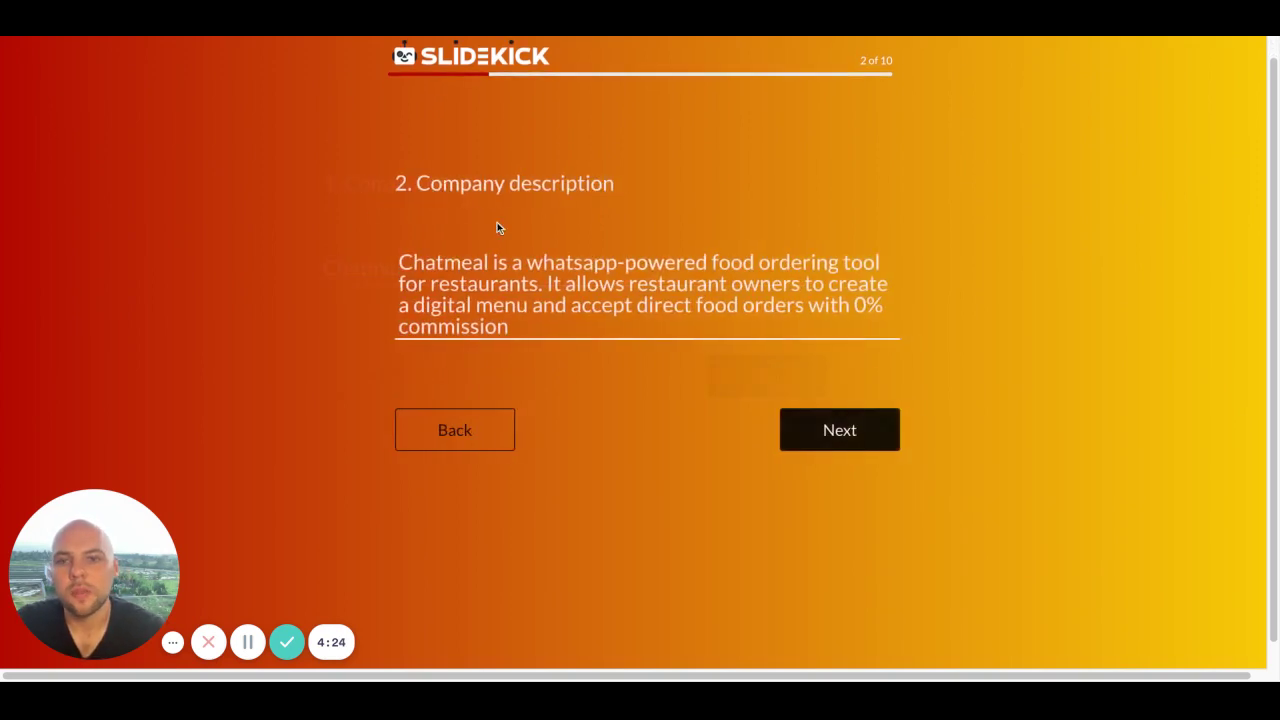
click(563, 327)
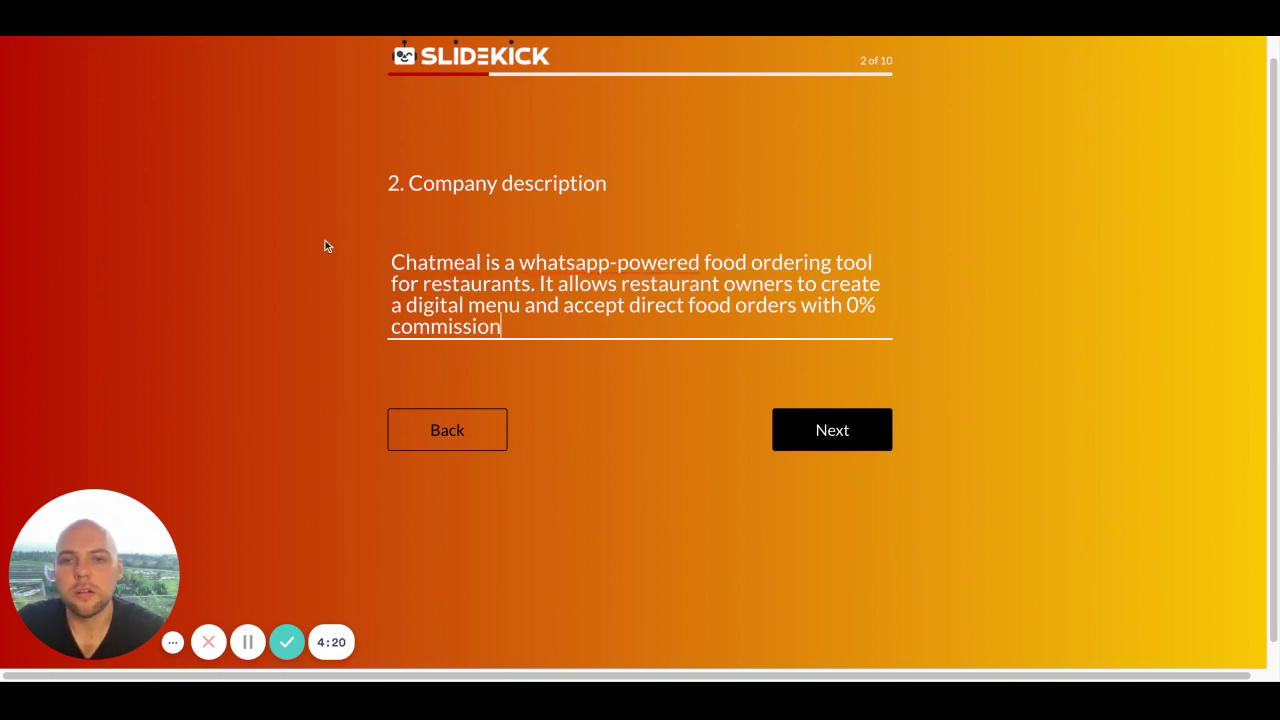
click(832, 432)
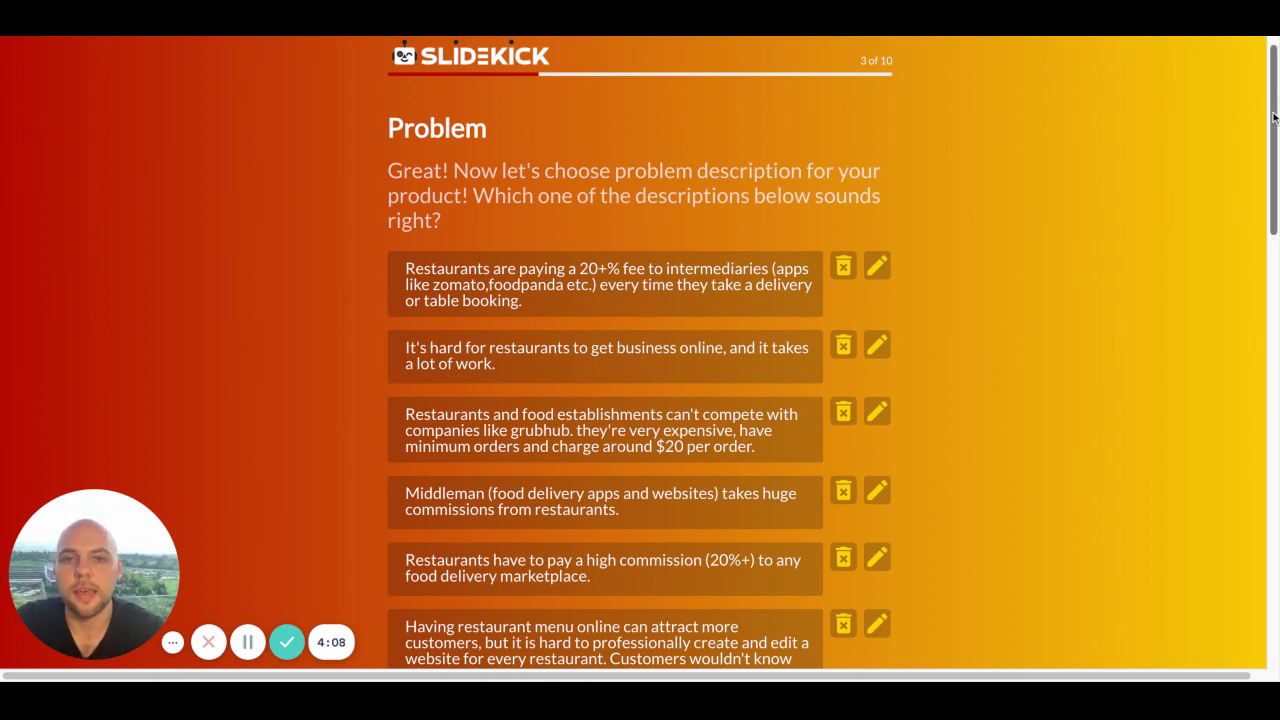
- Review the problem descriptions and continue with the one about traditional food ordering platforms charging high commission
scroll(1273, 118, down, 1)
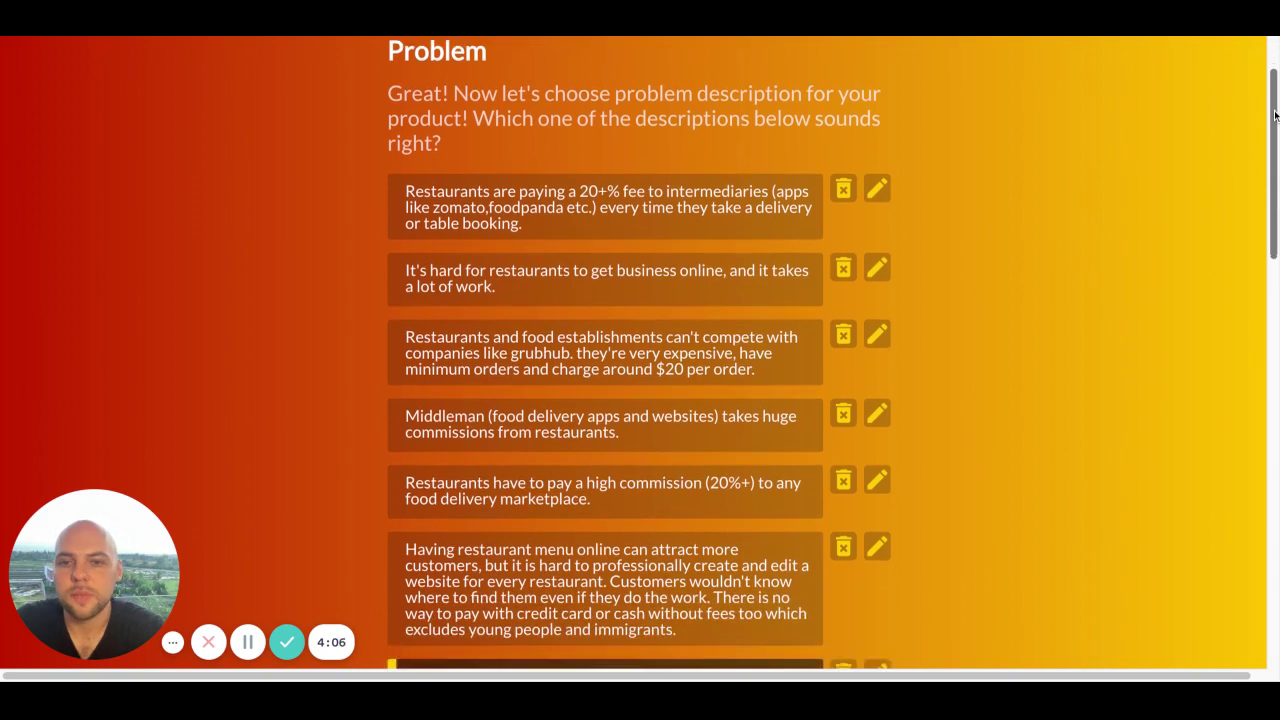
scroll(1274, 117, up, 1)
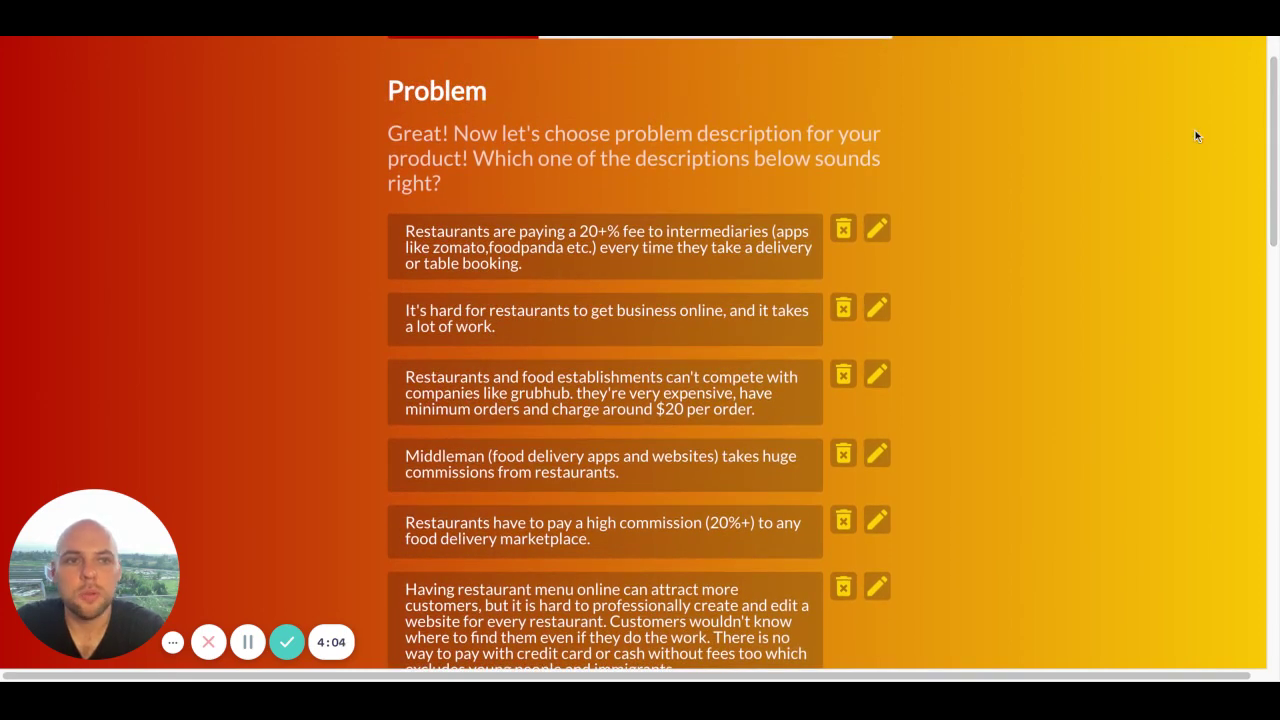
scroll(1275, 125, down, 4)
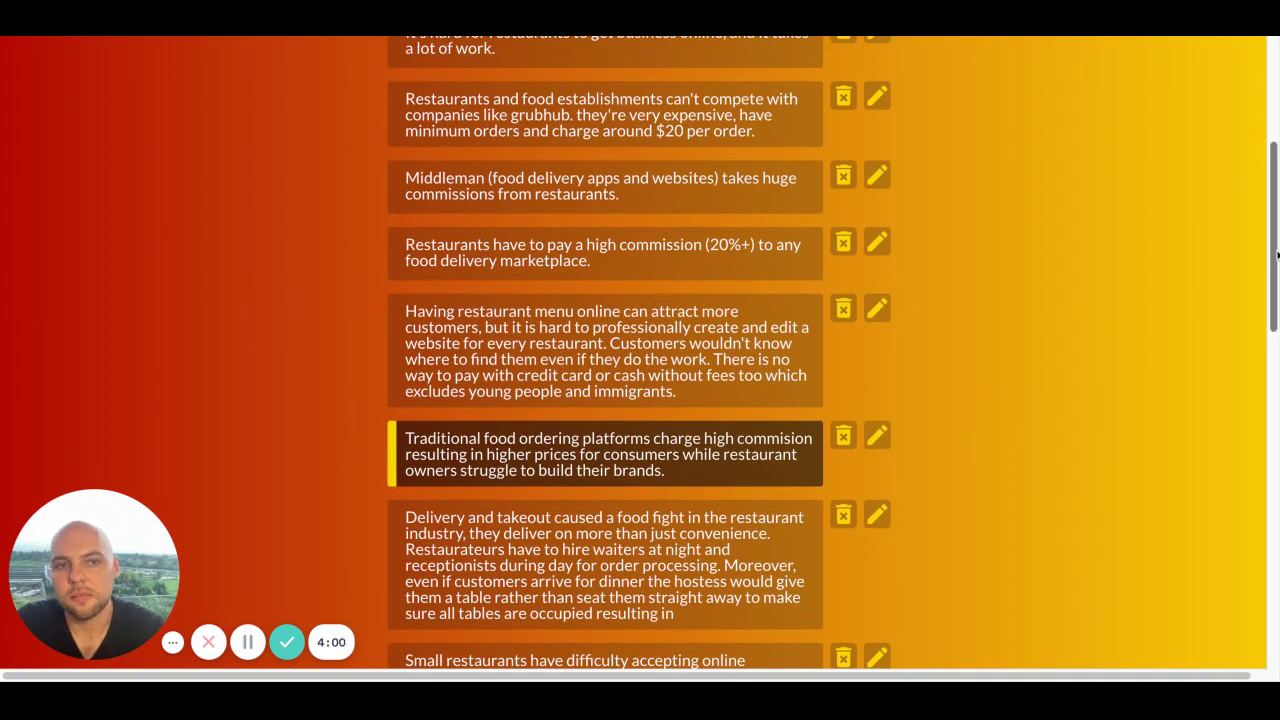
scroll(1276, 252, down, 1)
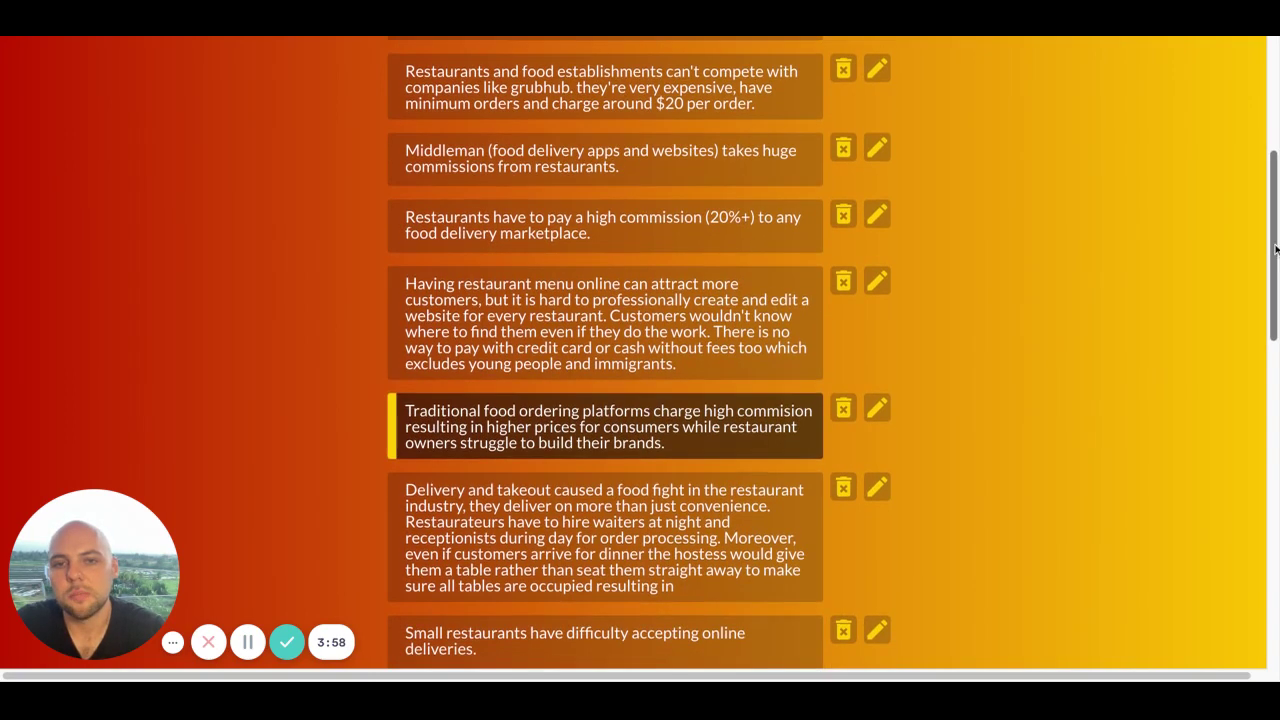
scroll(1276, 250, down, 15)
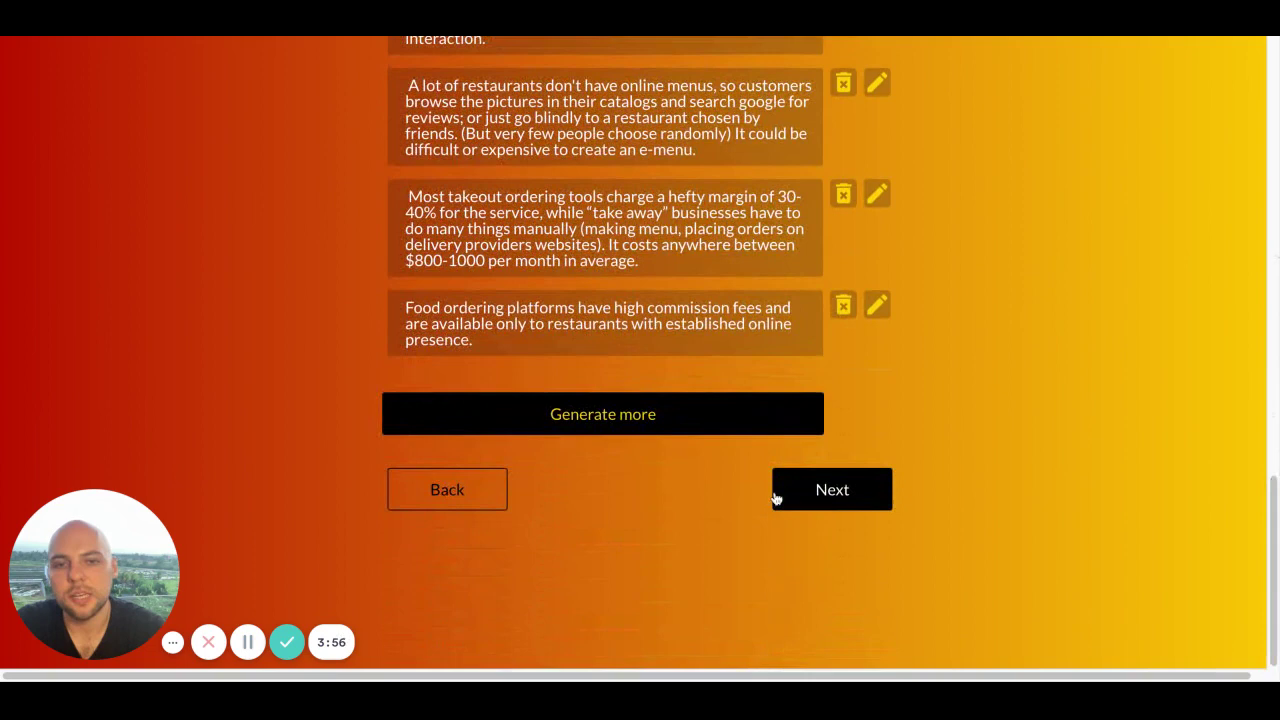
click(830, 490)
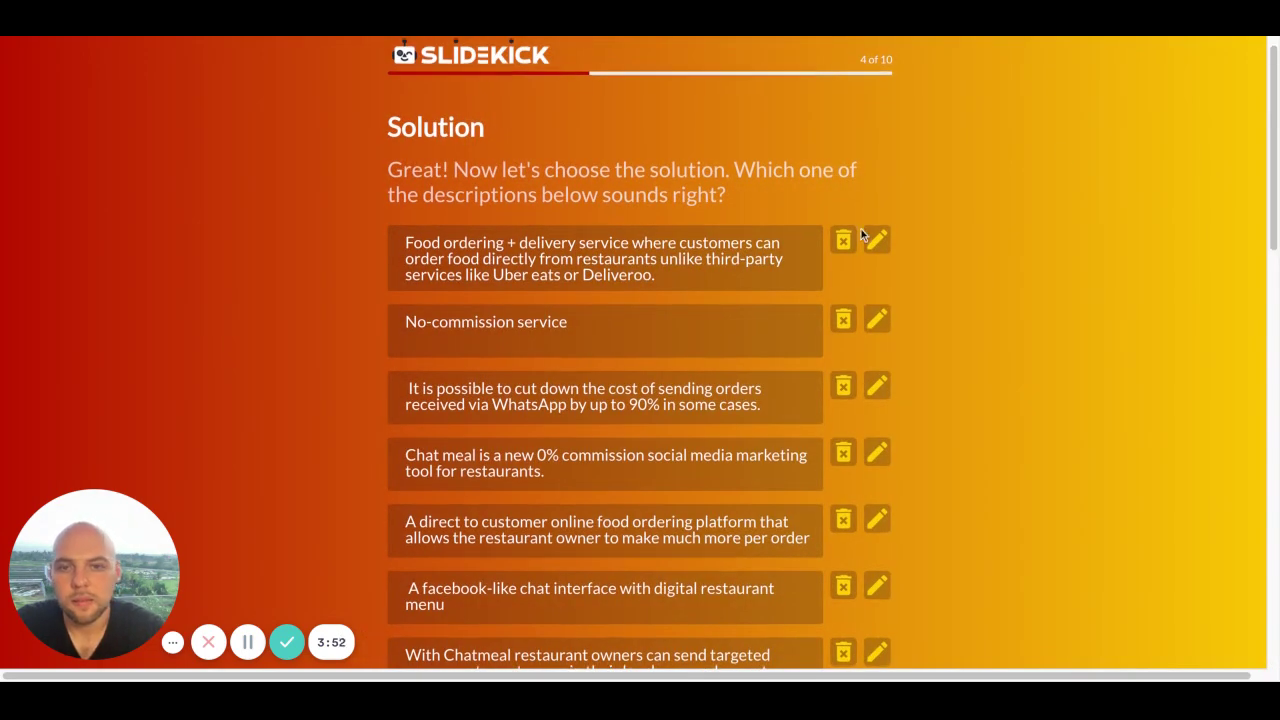
- Try several solution descriptions and settle on "Chat-based food ordering platform for restaurants."
scroll(972, 258, down, 1)
scroll(1064, 383, down, 6)
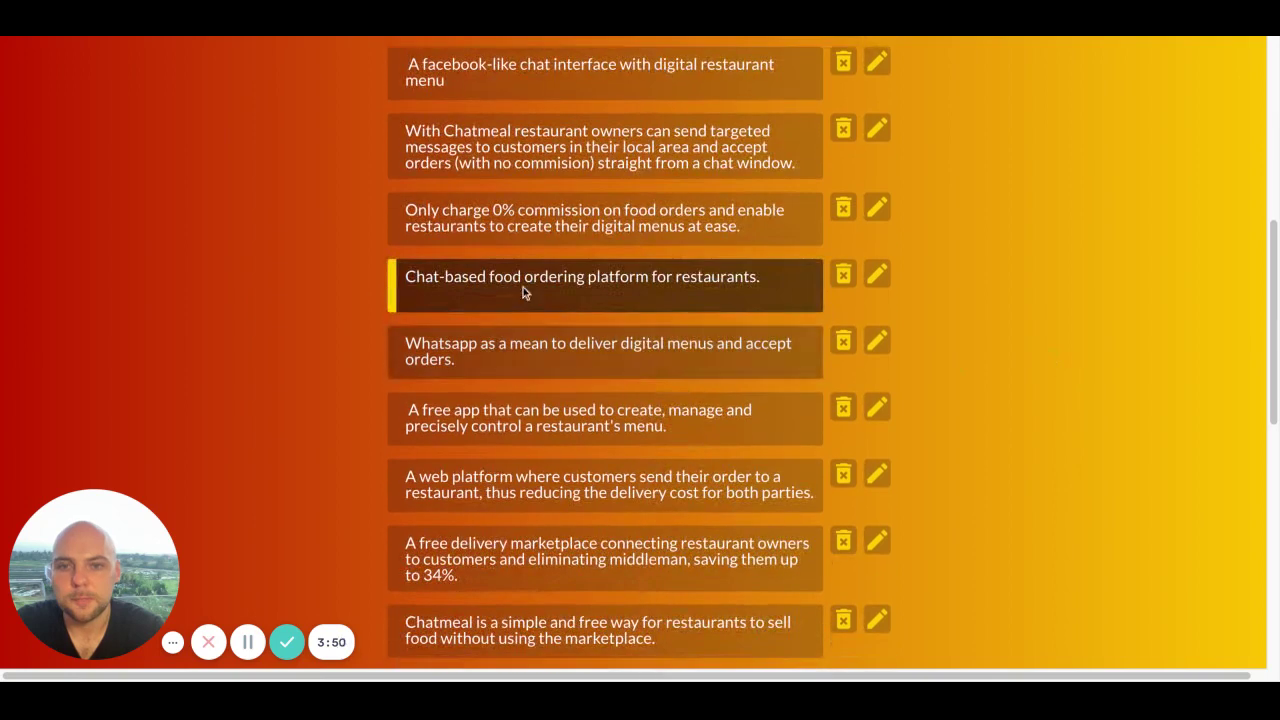
scroll(900, 330, down, 1)
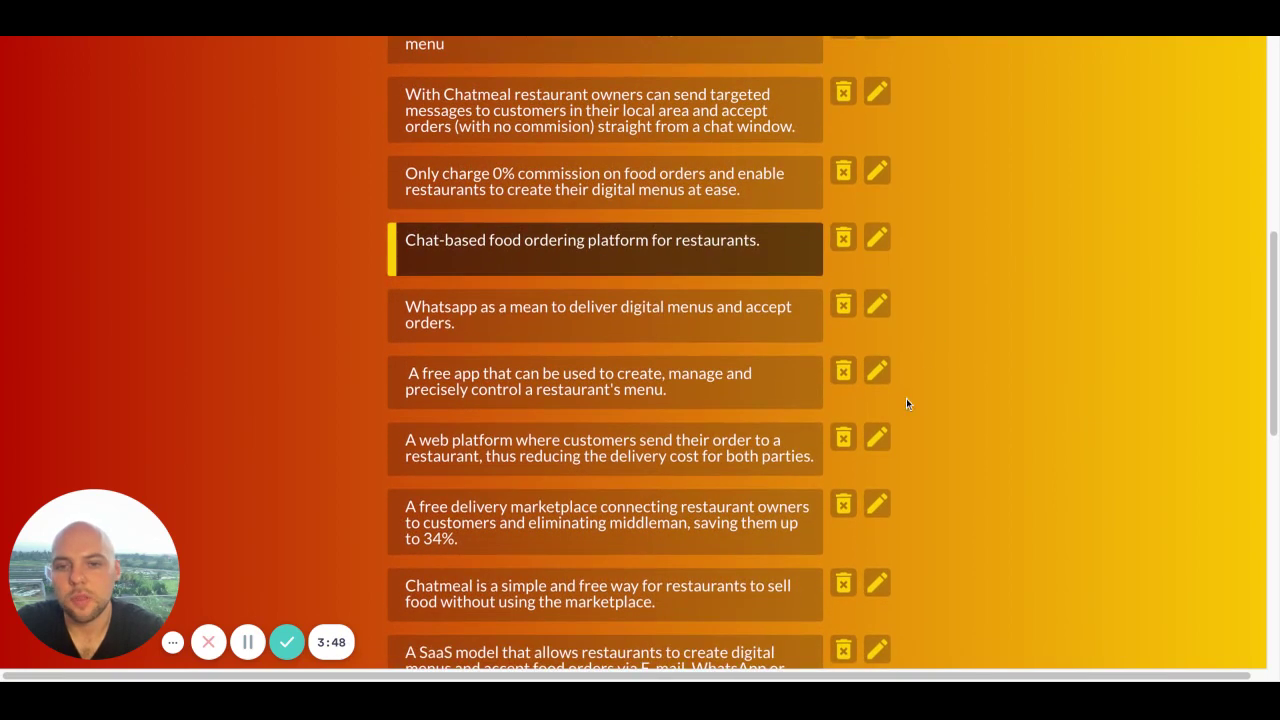
click(638, 461)
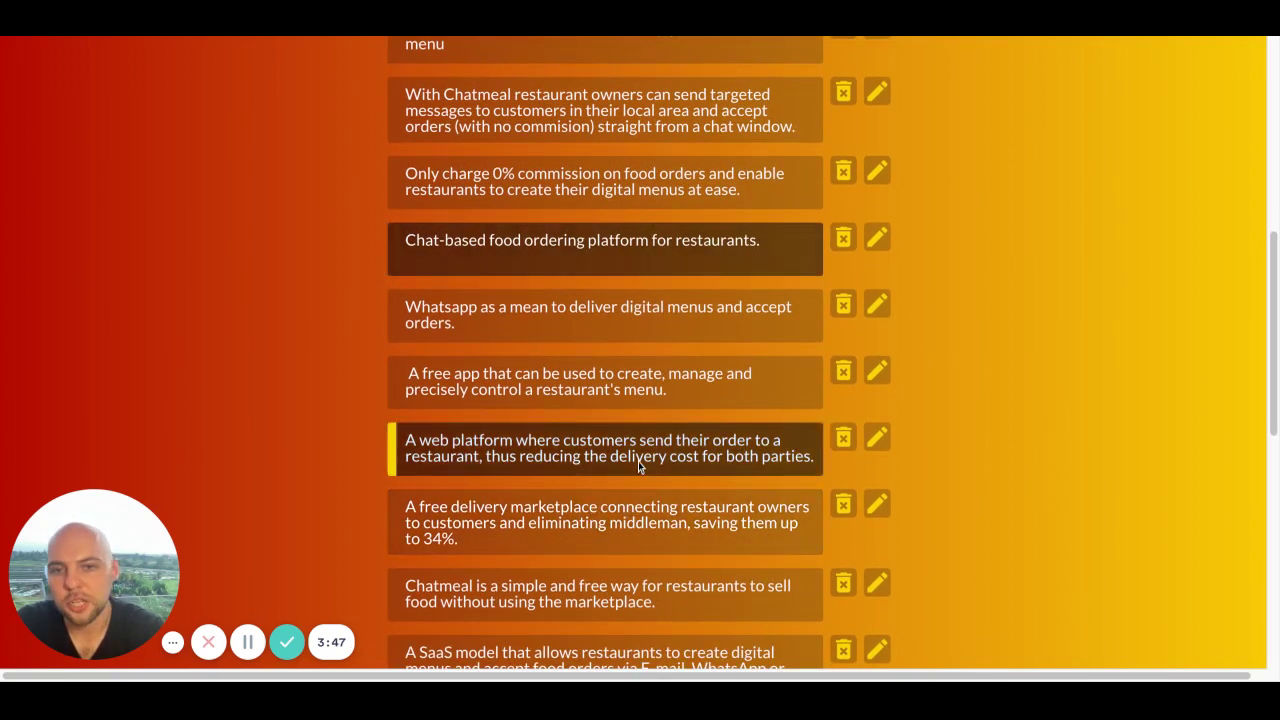
click(630, 386)
click(647, 322)
click(583, 240)
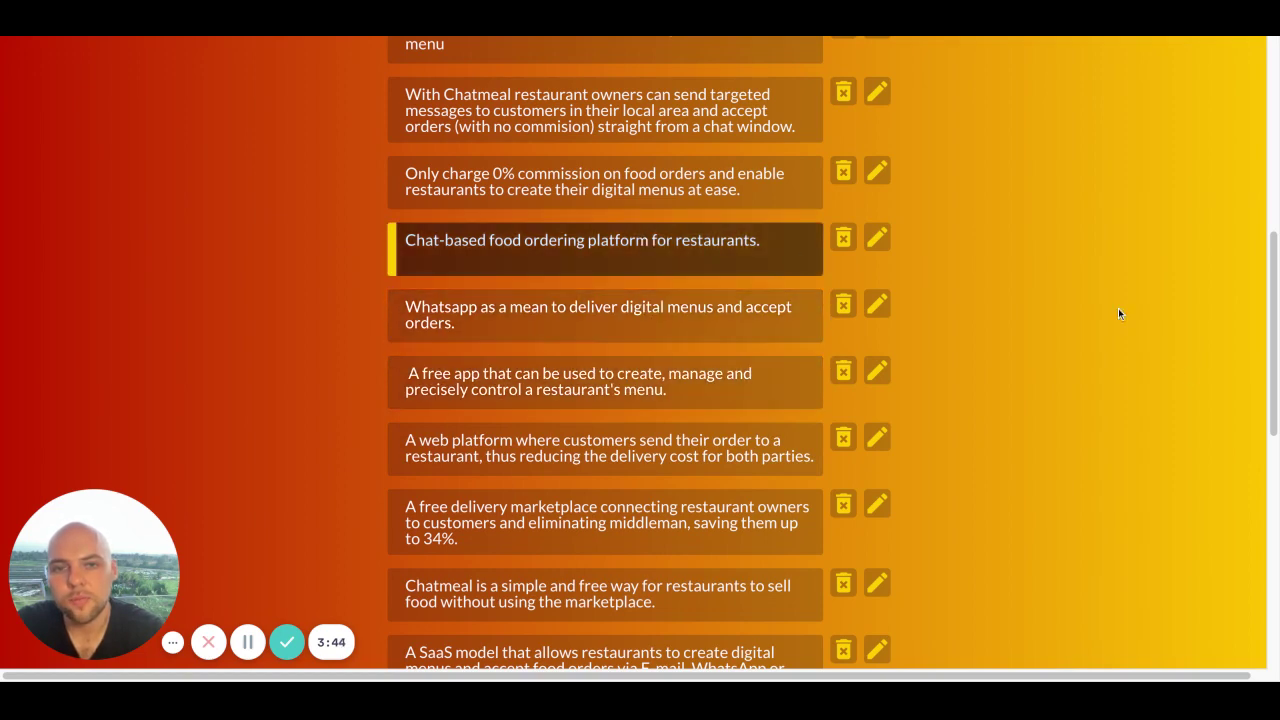
- Generate an additional solution description, then continue to the market size choices with the chat-based platform option kept
scroll(803, 474, down, 5)
scroll(600, 420, up, 11)
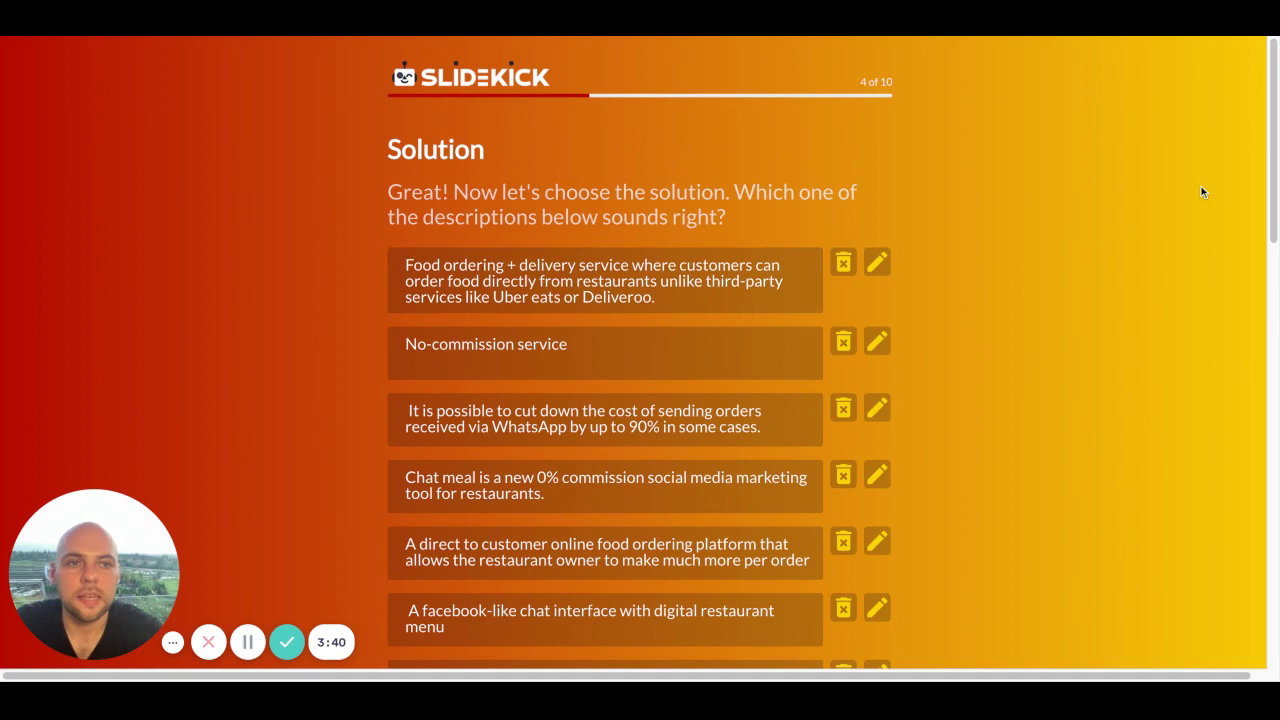
scroll(1274, 149, down, 10)
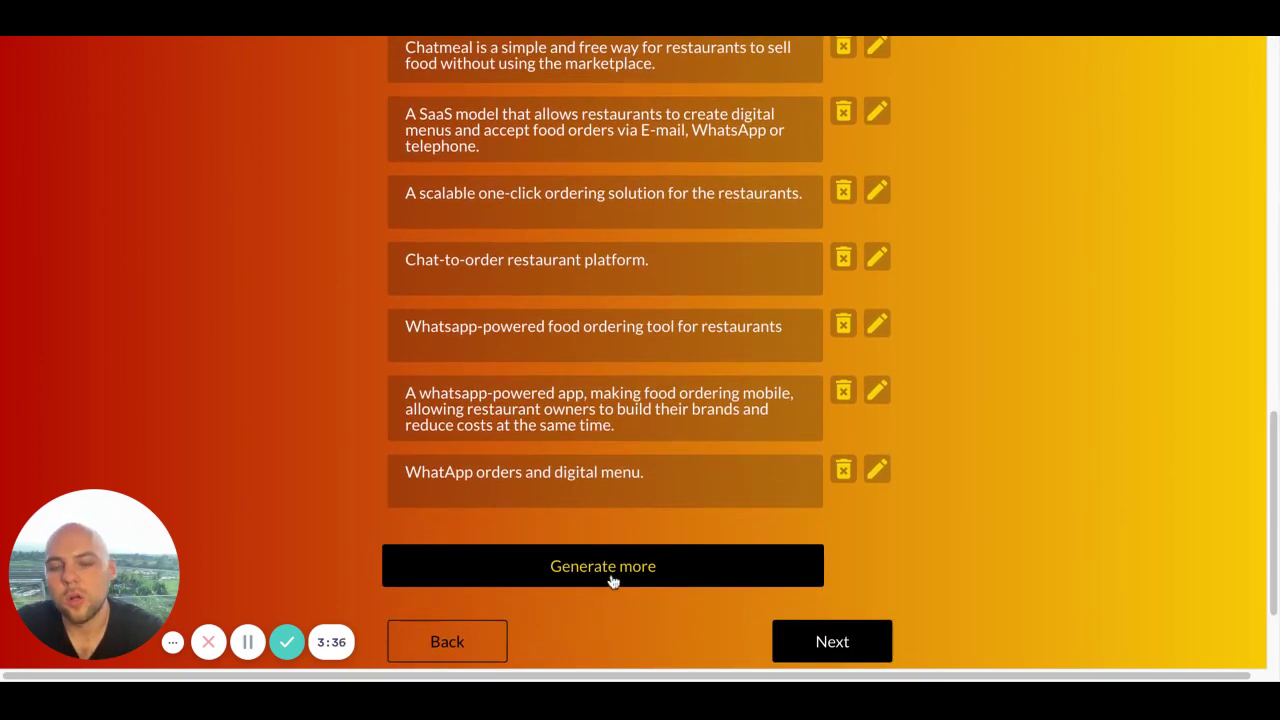
click(610, 578)
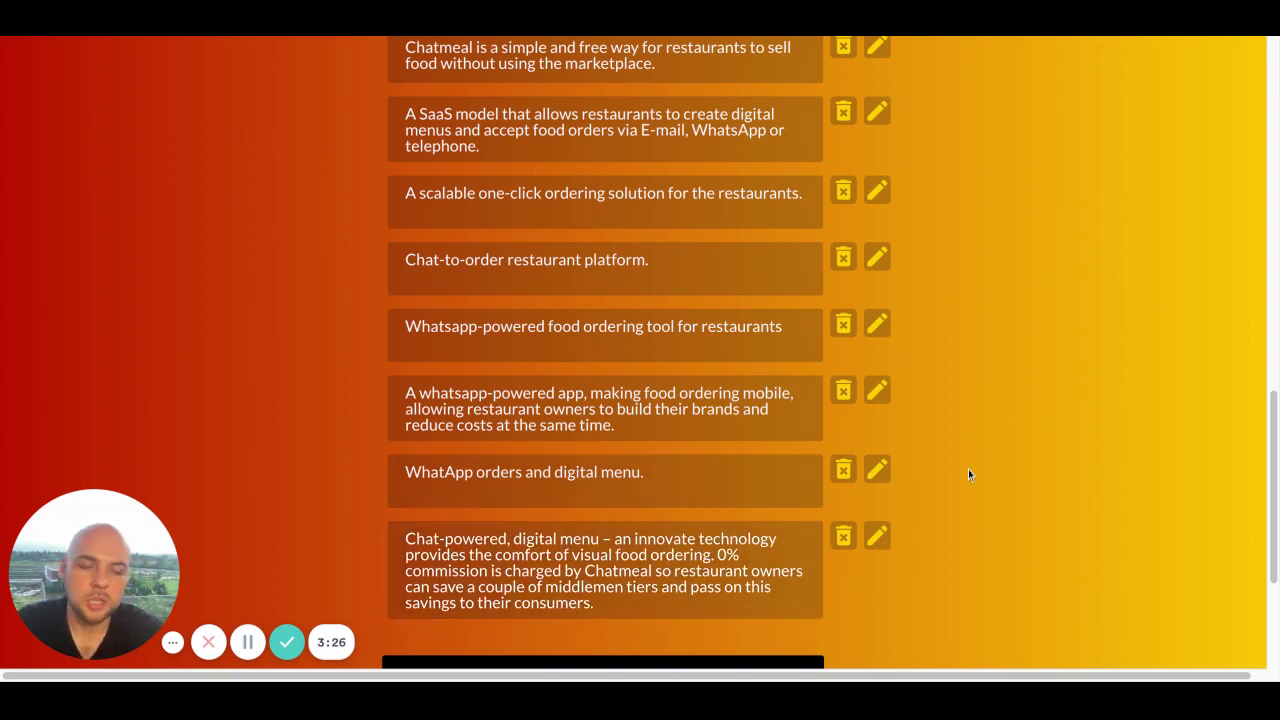
scroll(1272, 440, up, 5)
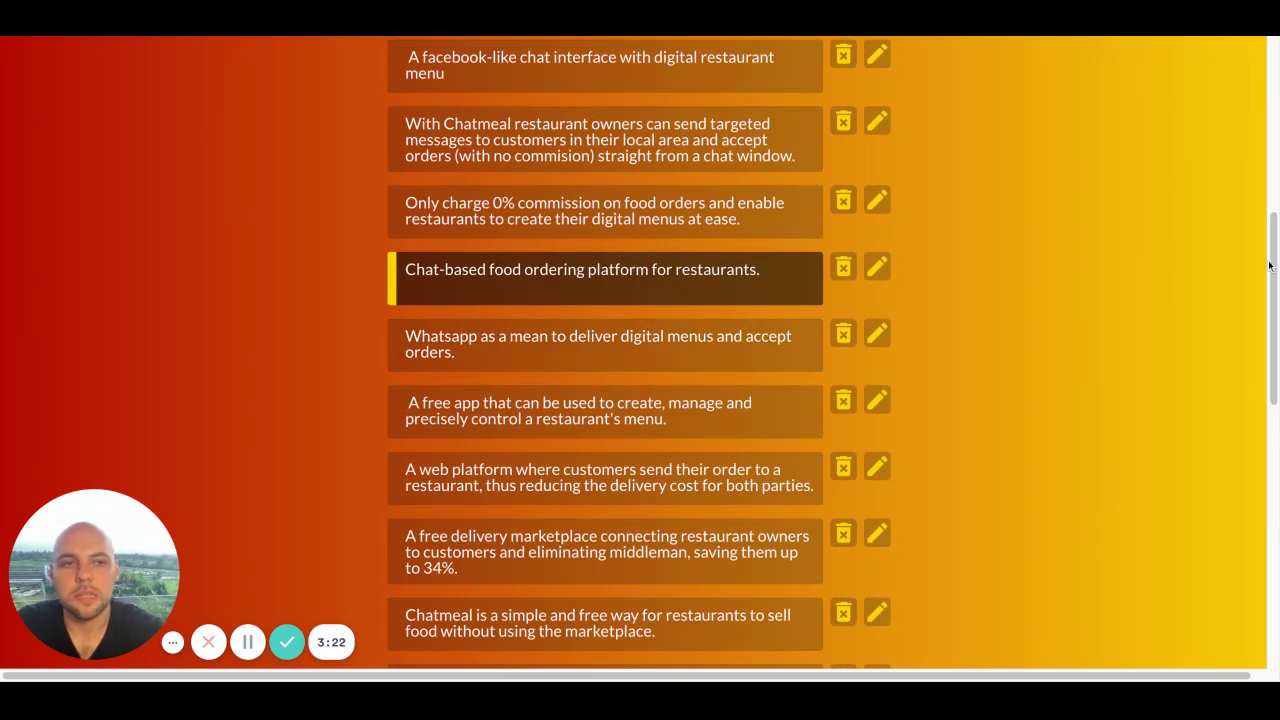
scroll(1272, 262, down, 8)
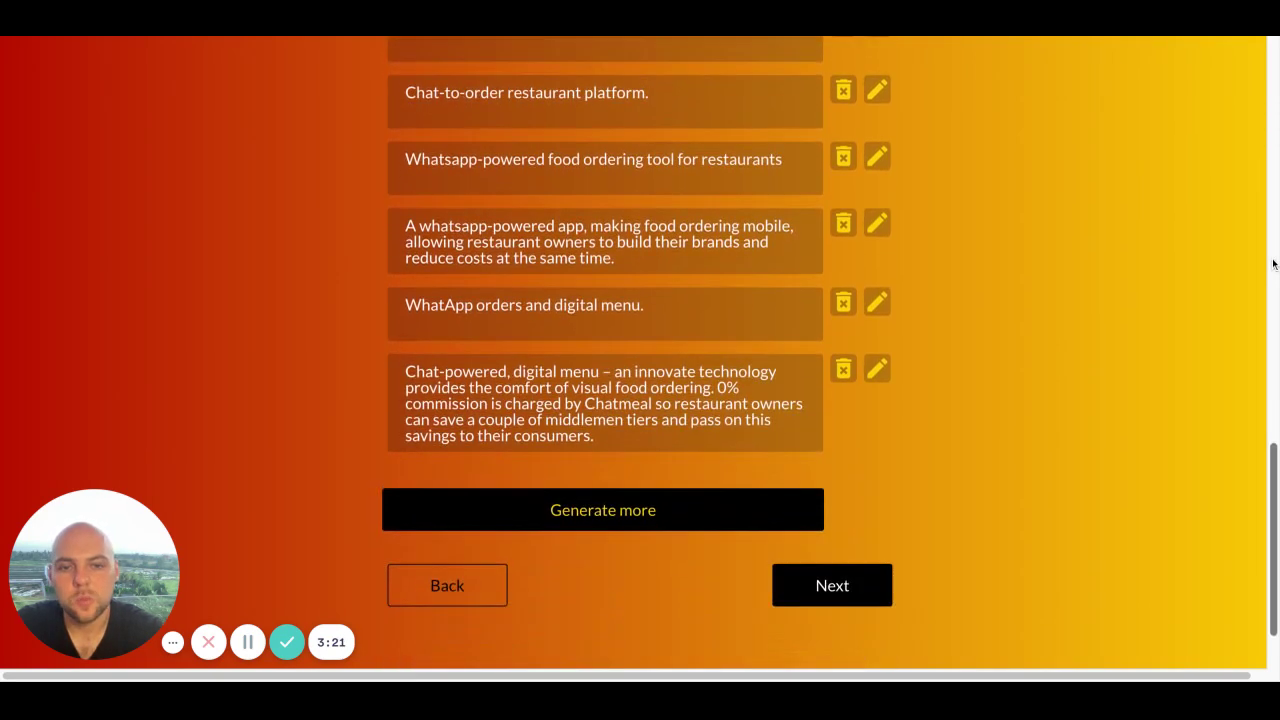
click(875, 588)
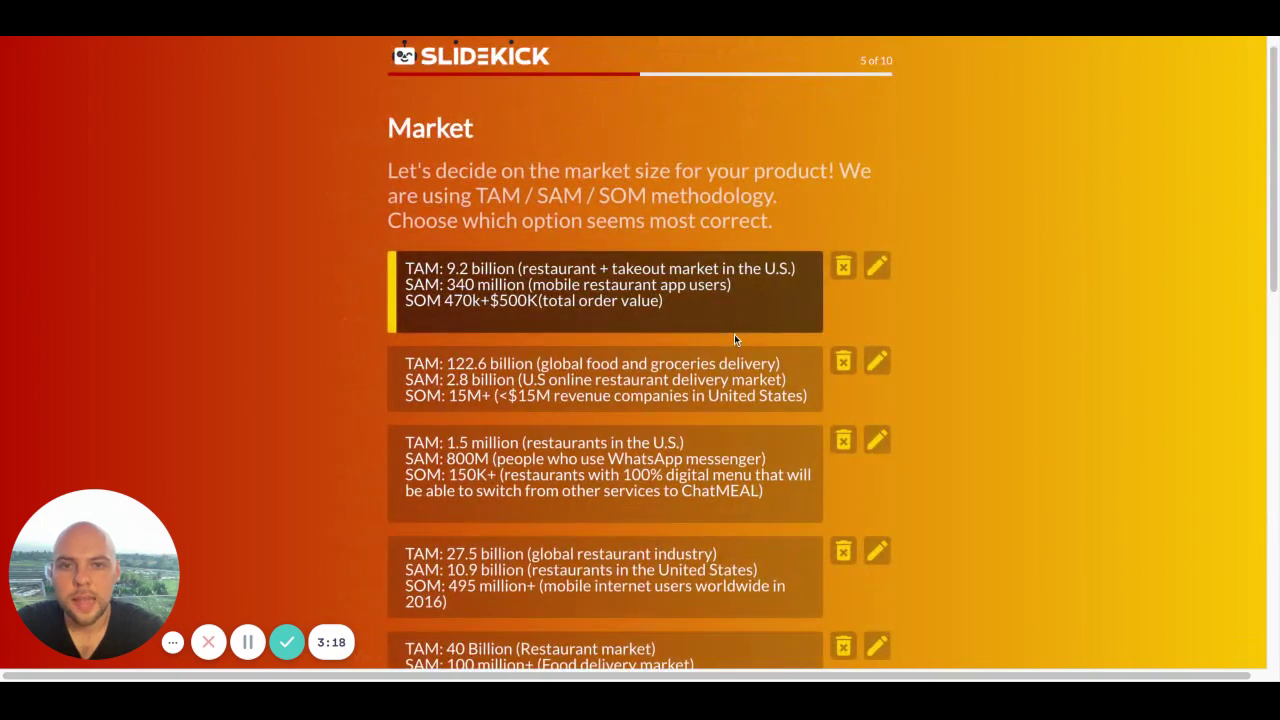
- Keep the market option with a TAM of 9.2 billion and choose "Digital menu builder with Whatsapp integration." as the product
scroll(1100, 400, down, 10)
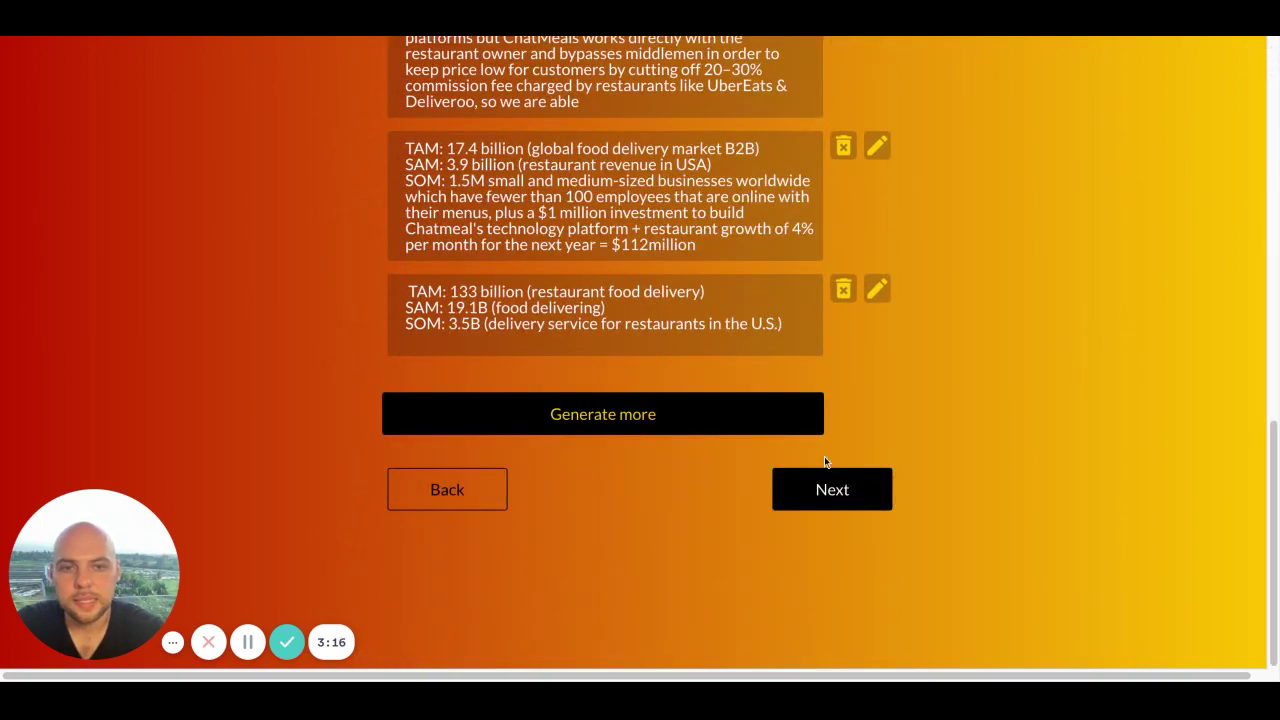
click(840, 493)
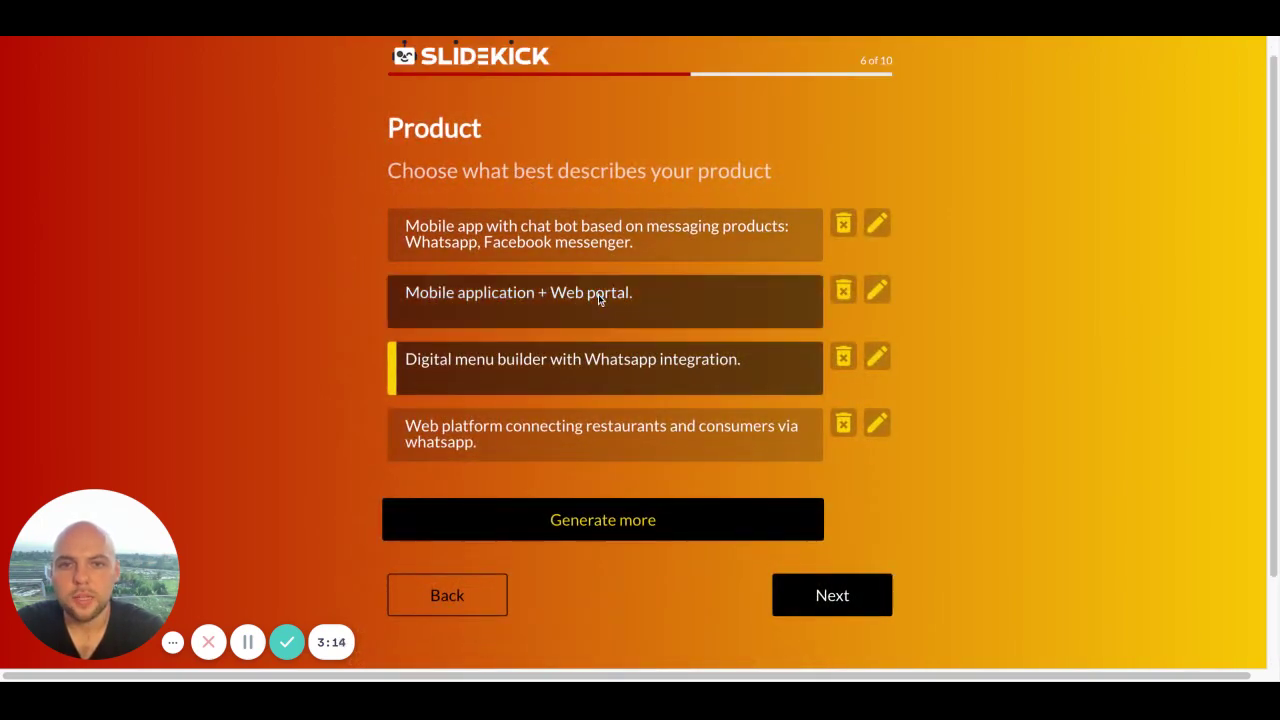
click(598, 294)
click(623, 355)
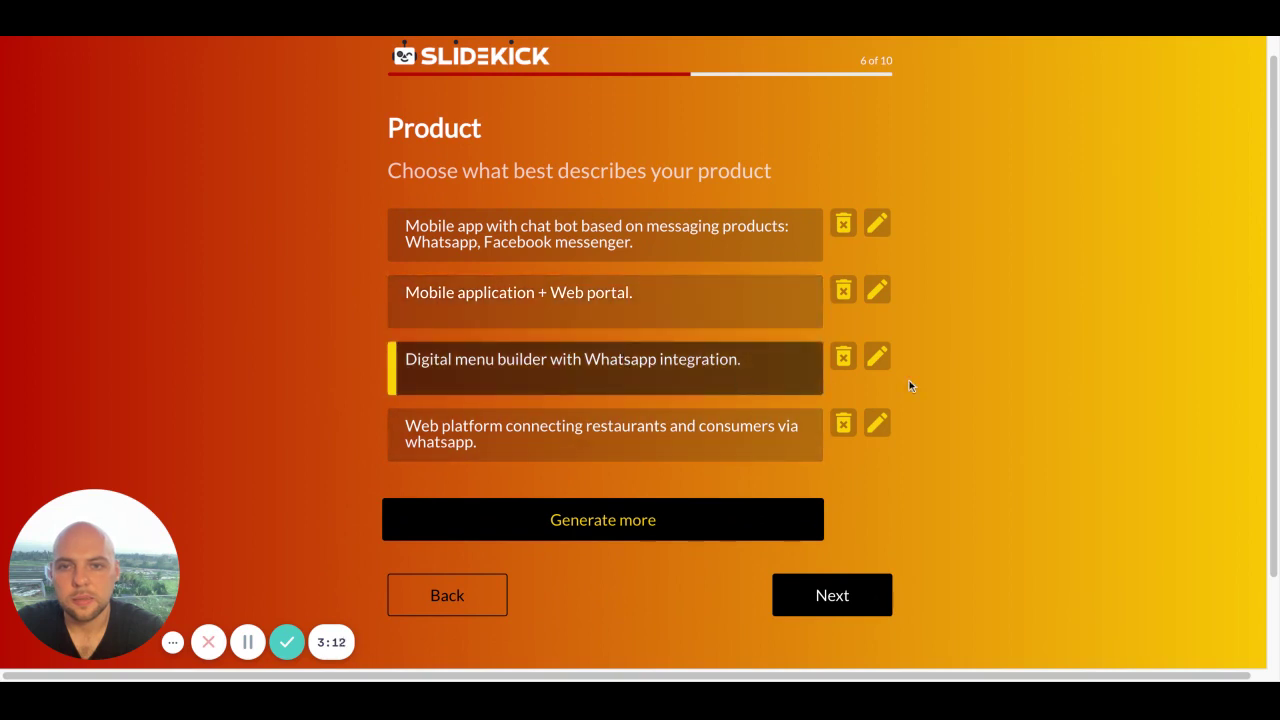
click(829, 598)
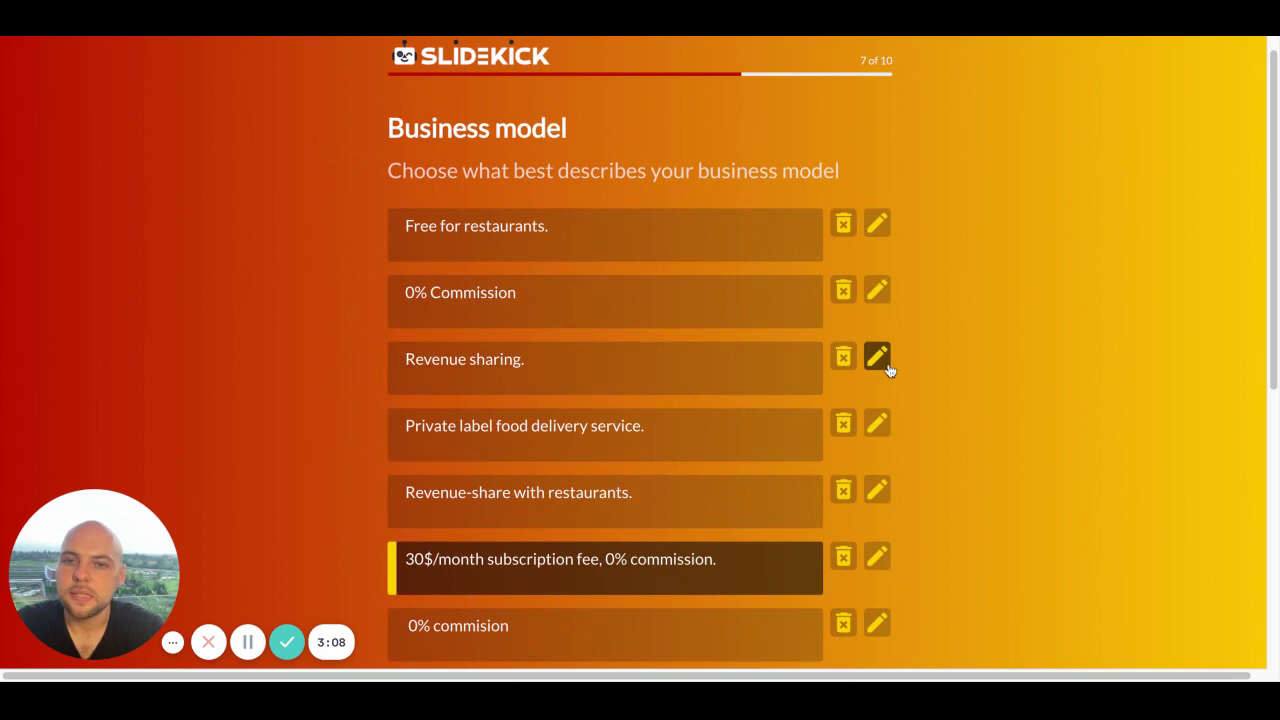
- Edit the selected business model to read "20$/month subscription fee, 0% commission." and continue to the competitors
click(879, 558)
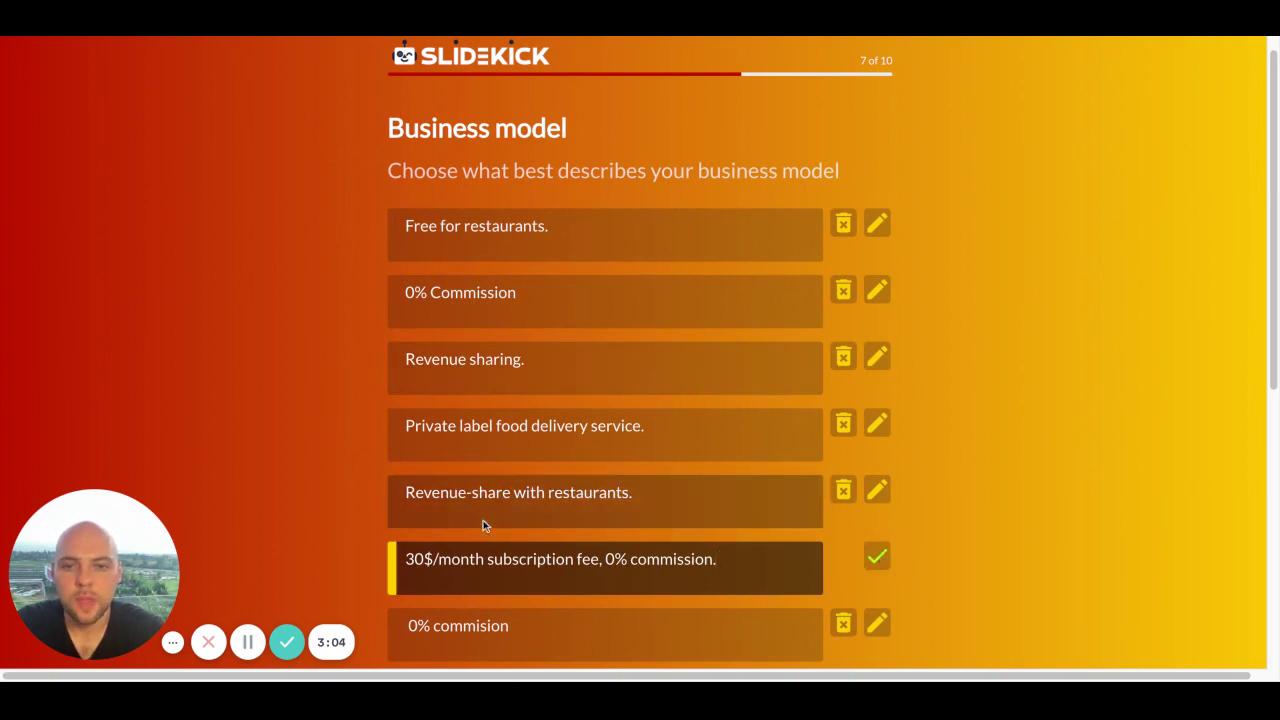
key(Right)
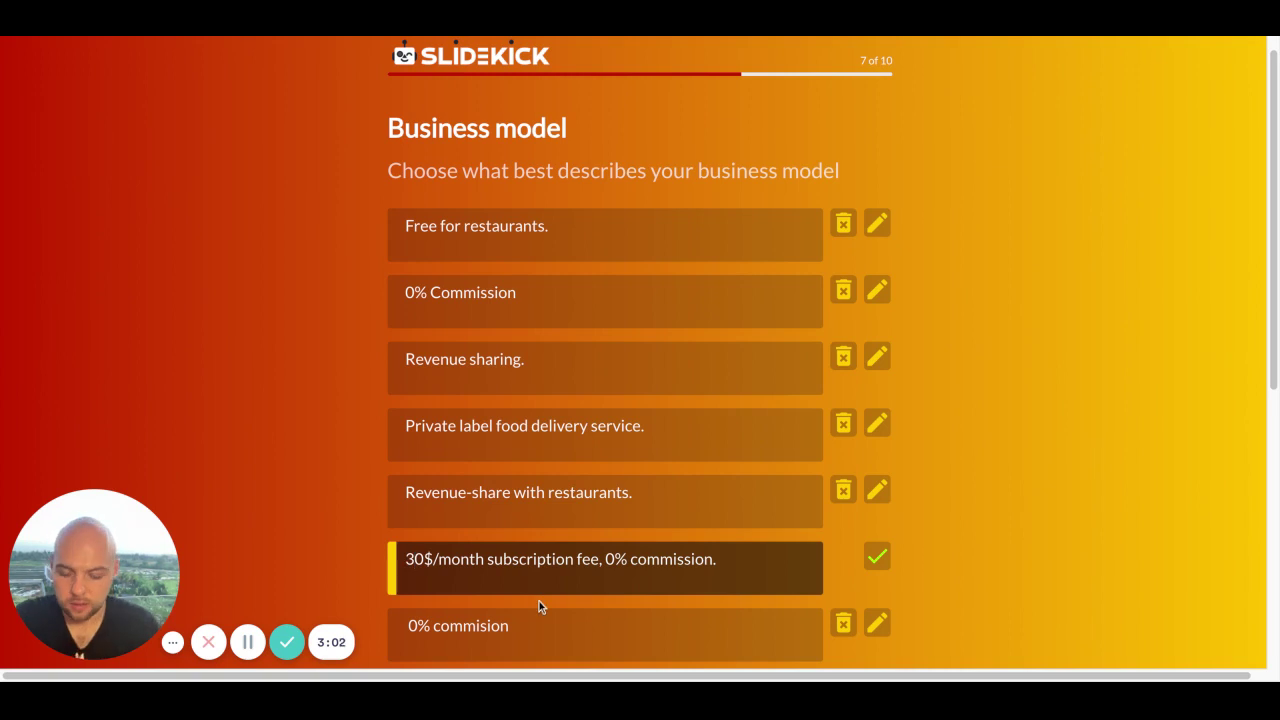
key(BackSpace)
text(2)
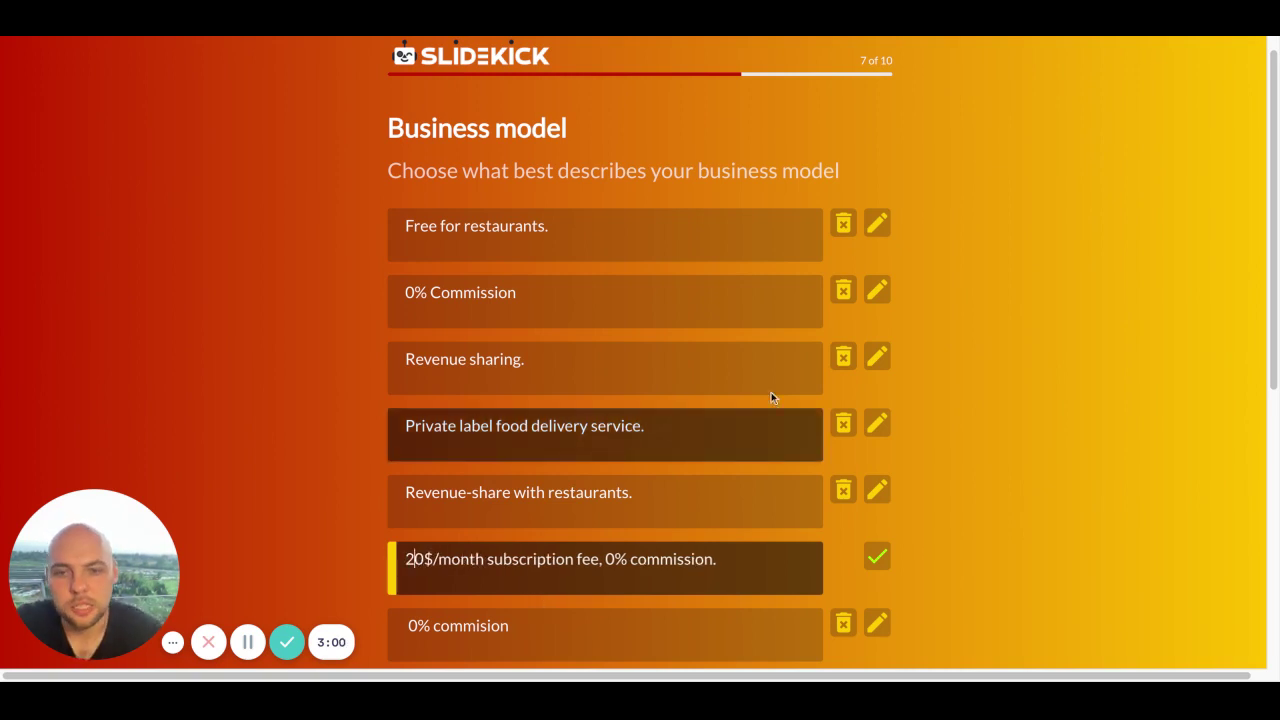
scroll(850, 460, down, 1)
click(874, 541)
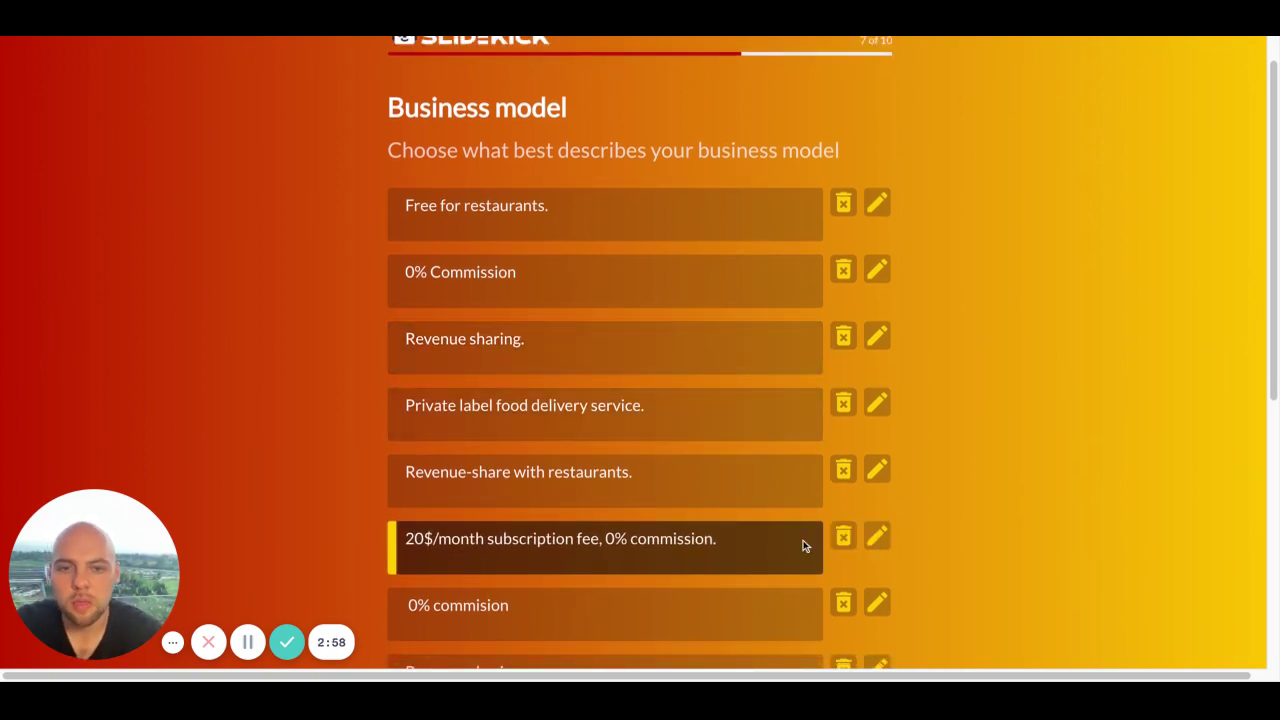
scroll(960, 506, down, 5)
click(837, 488)
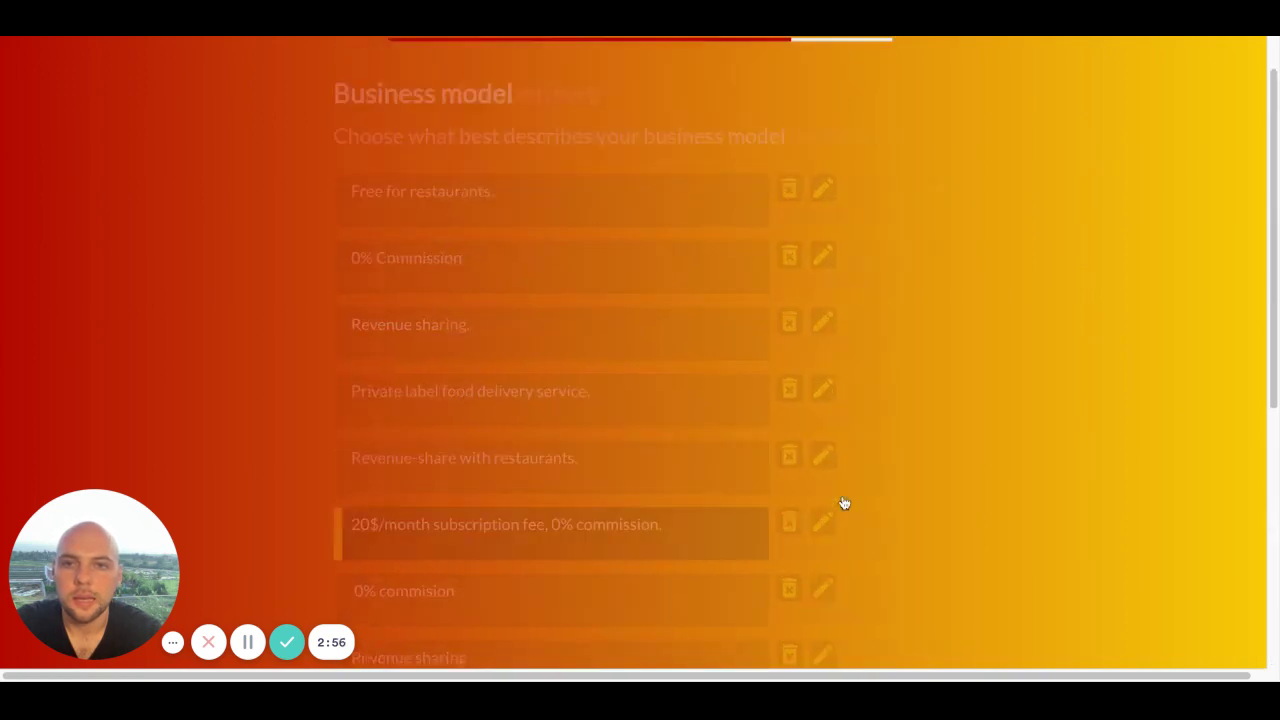
- Choose "Uber Eats, Deliveroo, Foodora, Grab, Gojek" as the competitors and continue to the competitive advantages
click(603, 434)
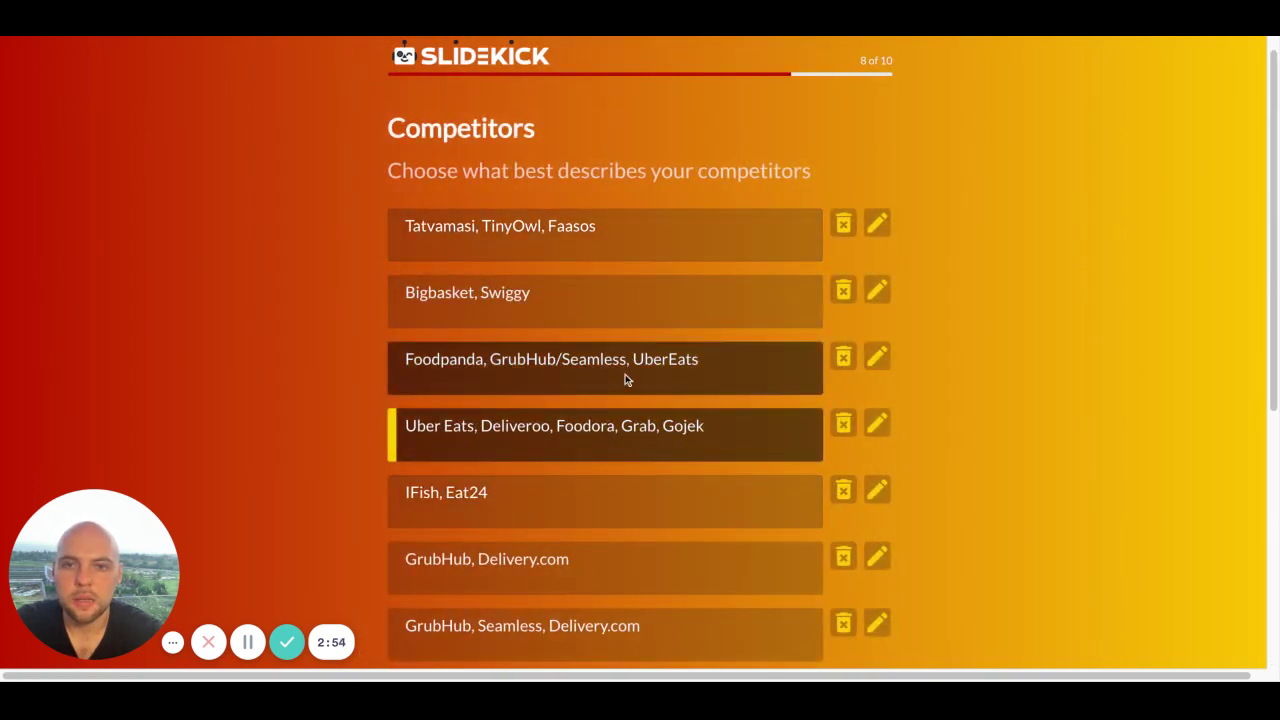
scroll(800, 430, down, 5)
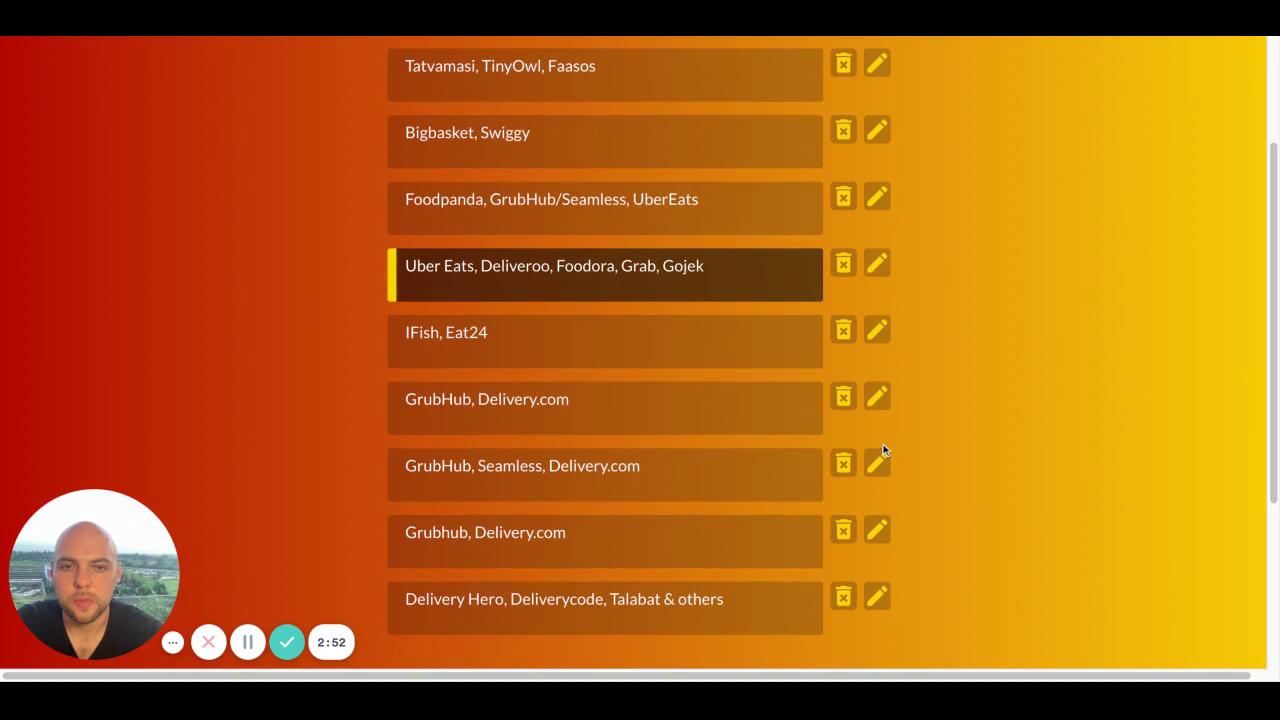
click(813, 598)
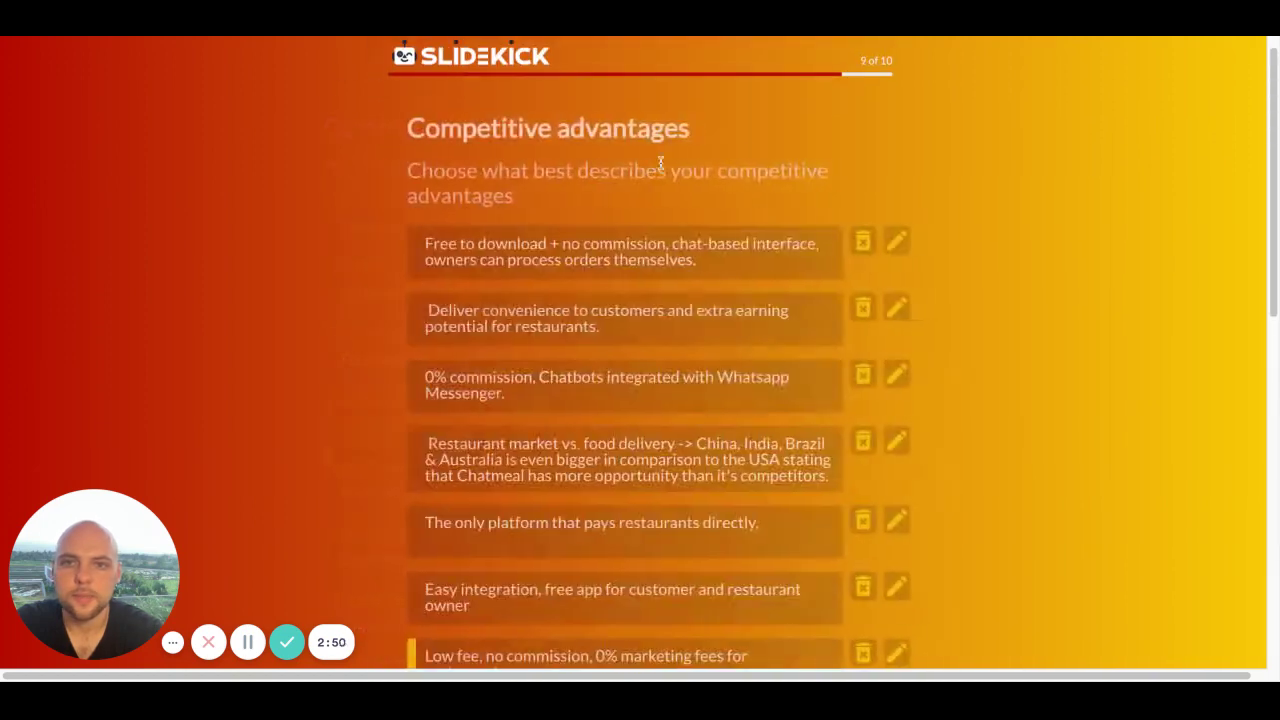
- Choose "0% commission, Chatbots integrated with Whatsapp Messenger." as the competitive advantage and generate the presentation
scroll(919, 232, down, 2)
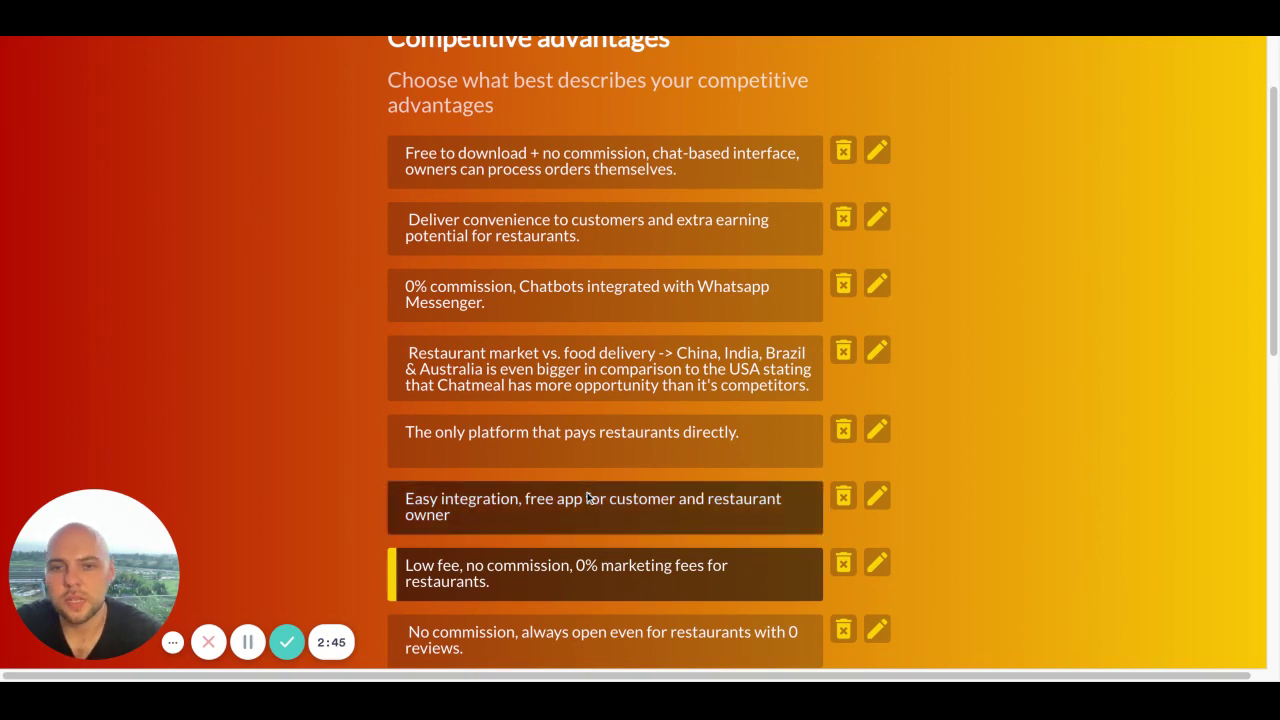
click(727, 290)
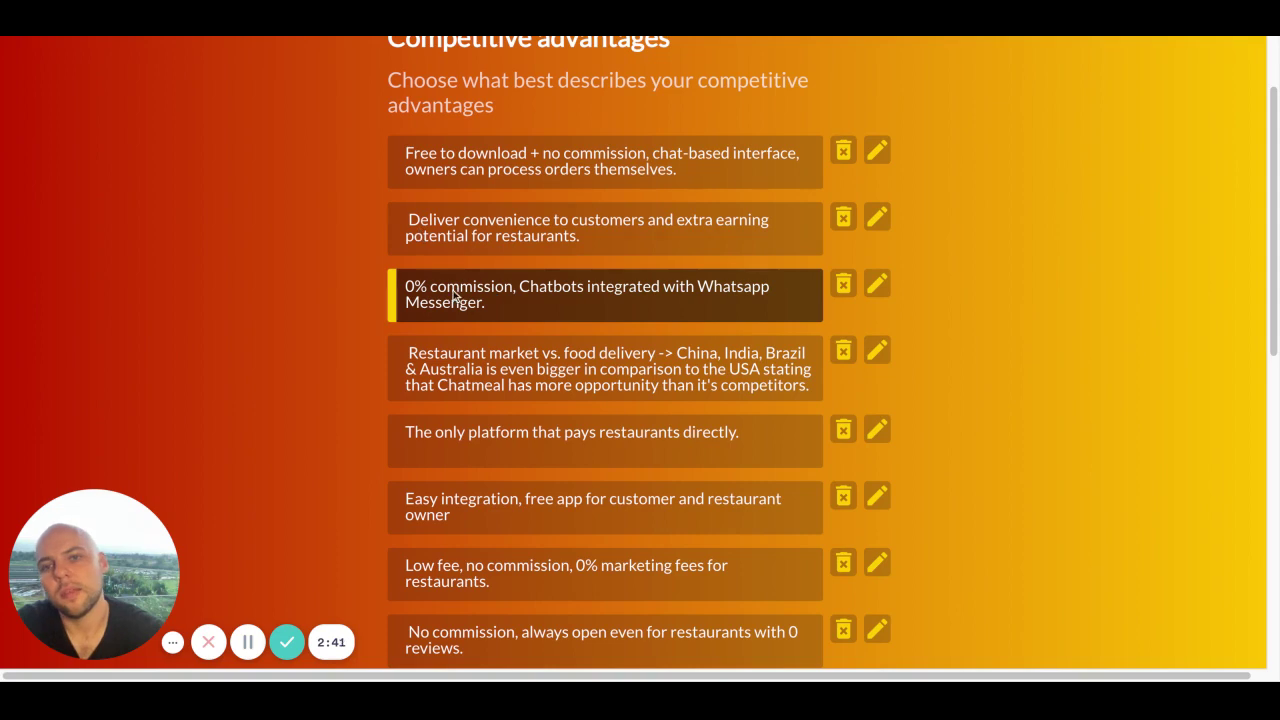
scroll(906, 302, down, 4)
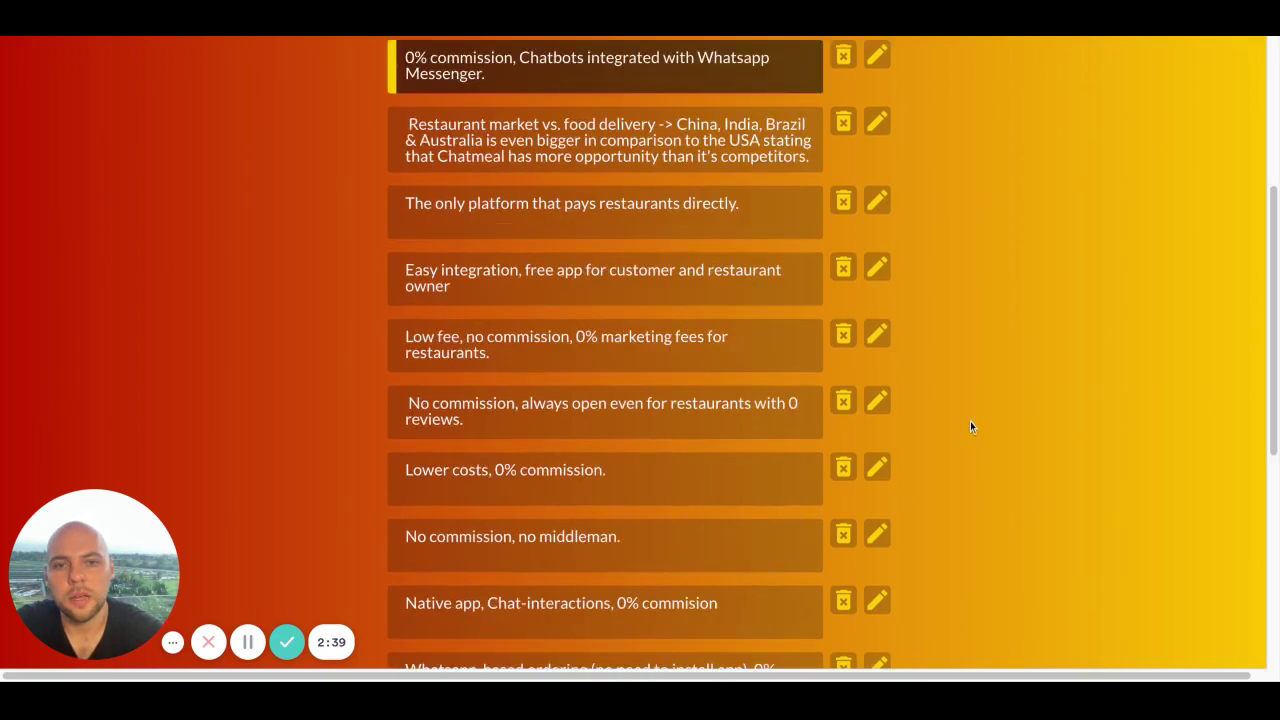
scroll(971, 423, down, 3)
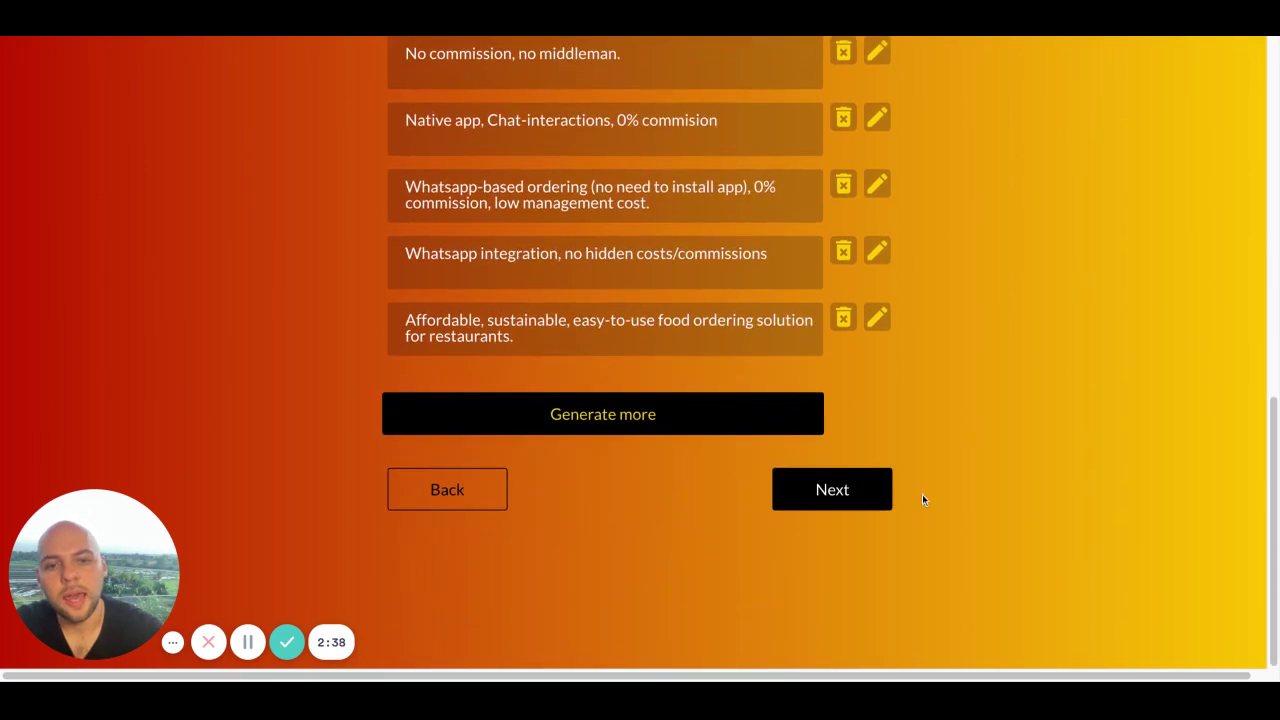
click(829, 492)
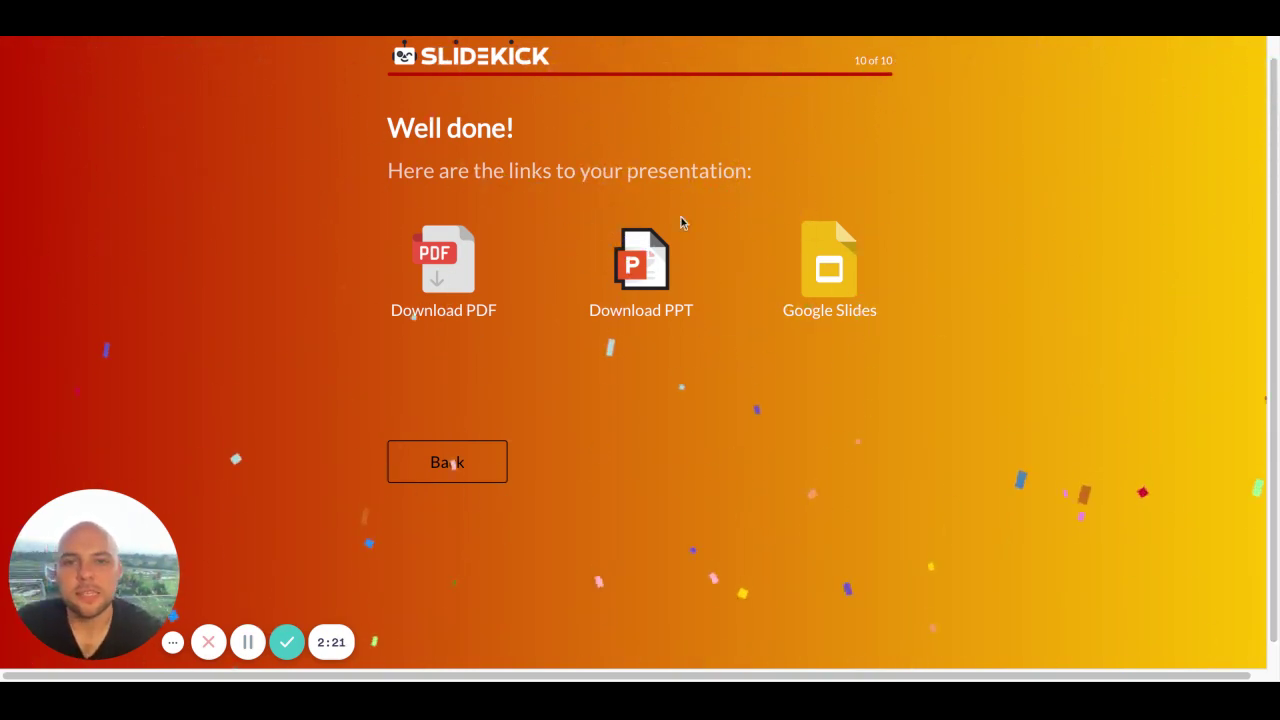
- Open the generated pitch deck in Google Slides and bring up its viewing options for presenting
click(819, 316)
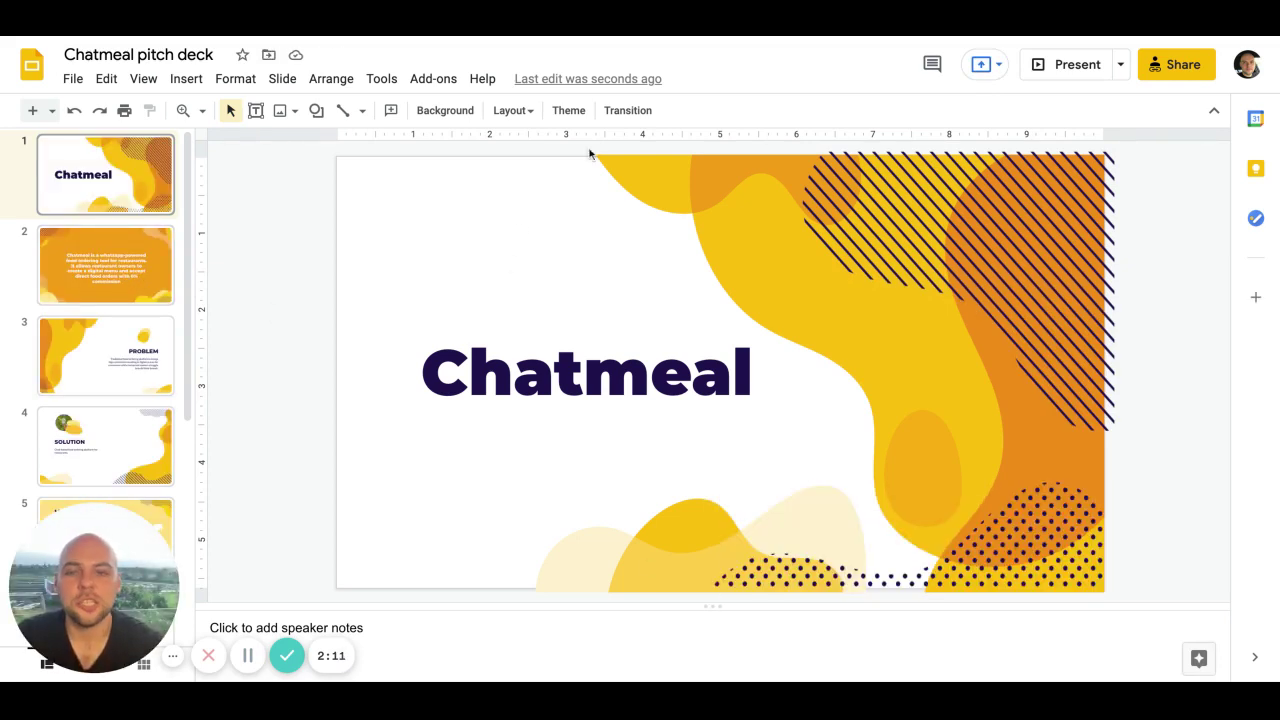
click(145, 82)
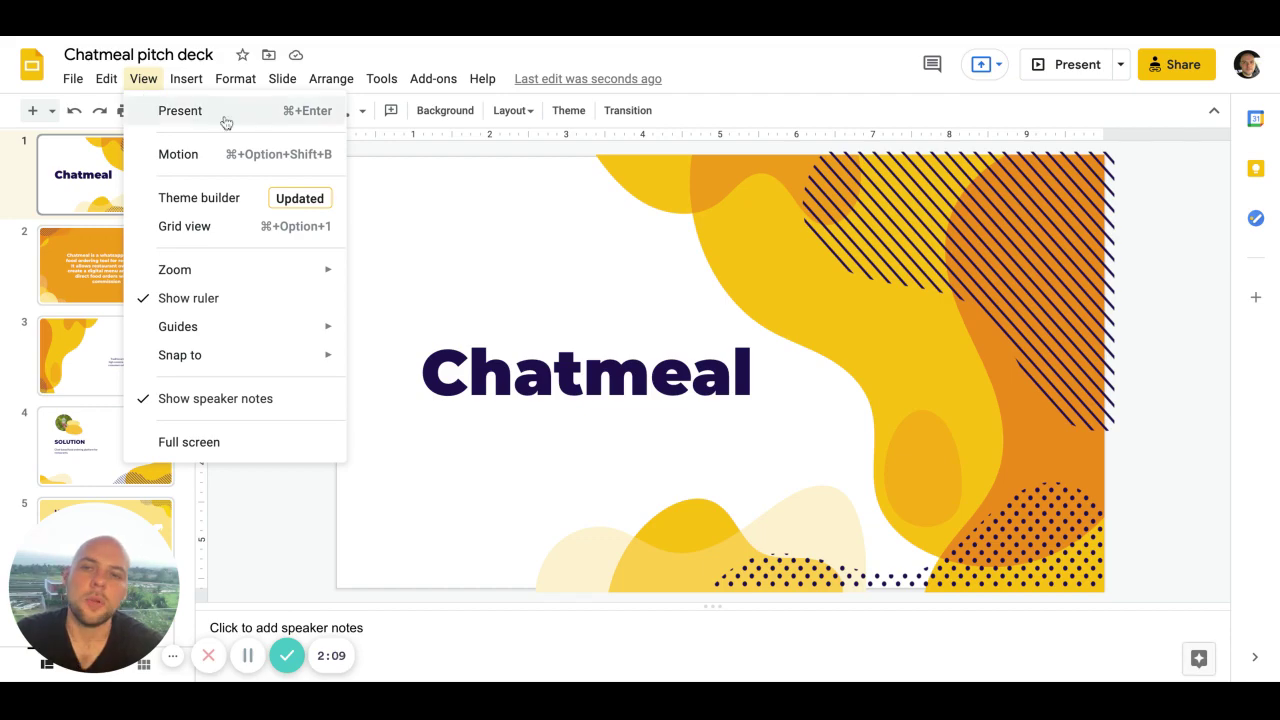